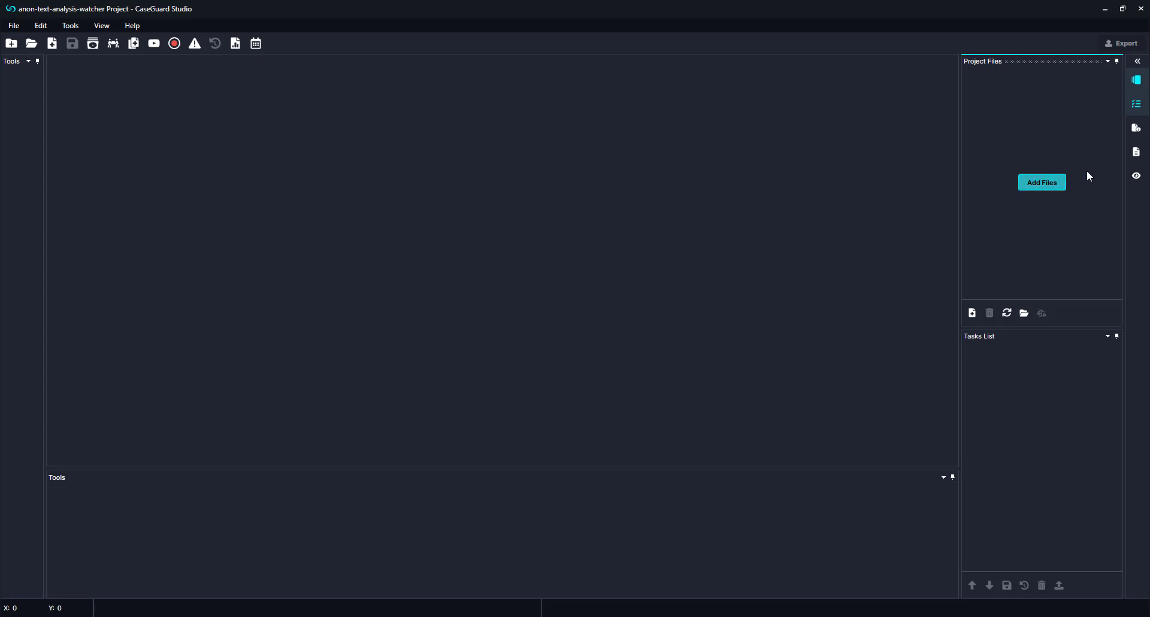
Show the Watcher pane and start a new watcher named "Sales-resumes-all-pii-anonymous".
click(1140, 179)
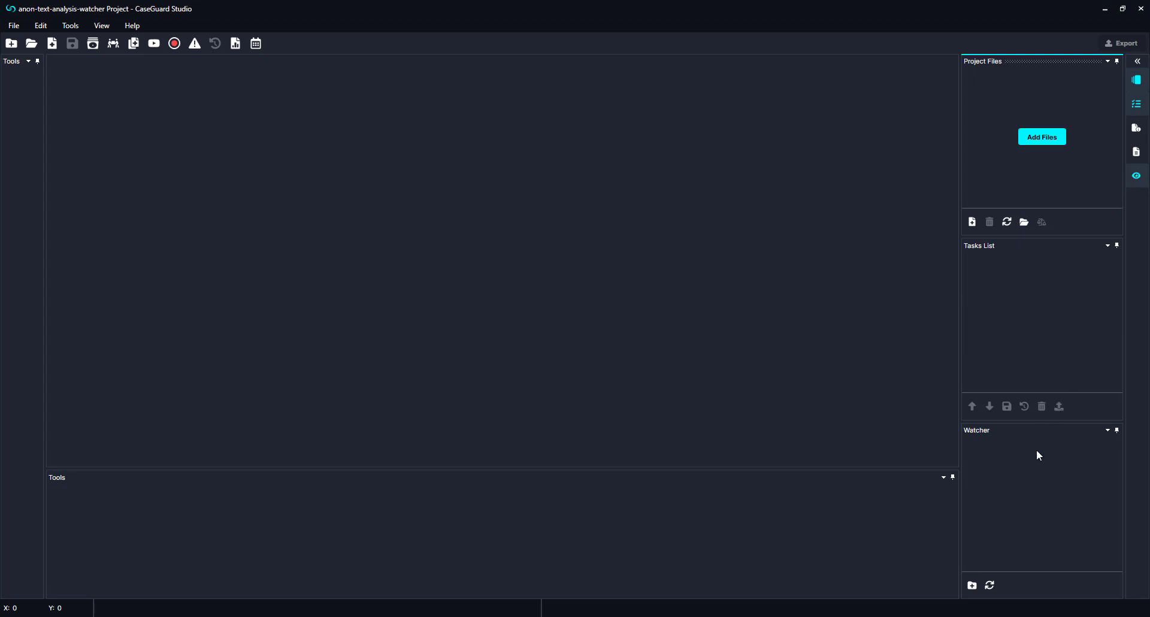
click(972, 586)
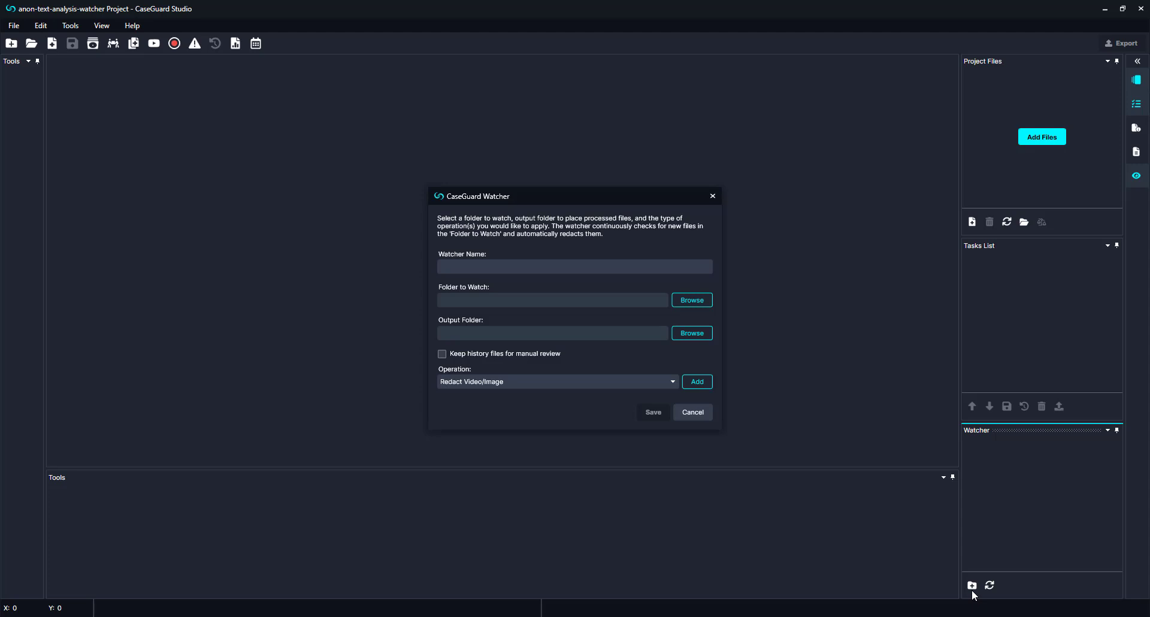
text(Sales-resumes-all-pii-anonymous)
Set the watcher's folder to watch to "Sales Resume Watcher Input" on the Desktop.
click(678, 298)
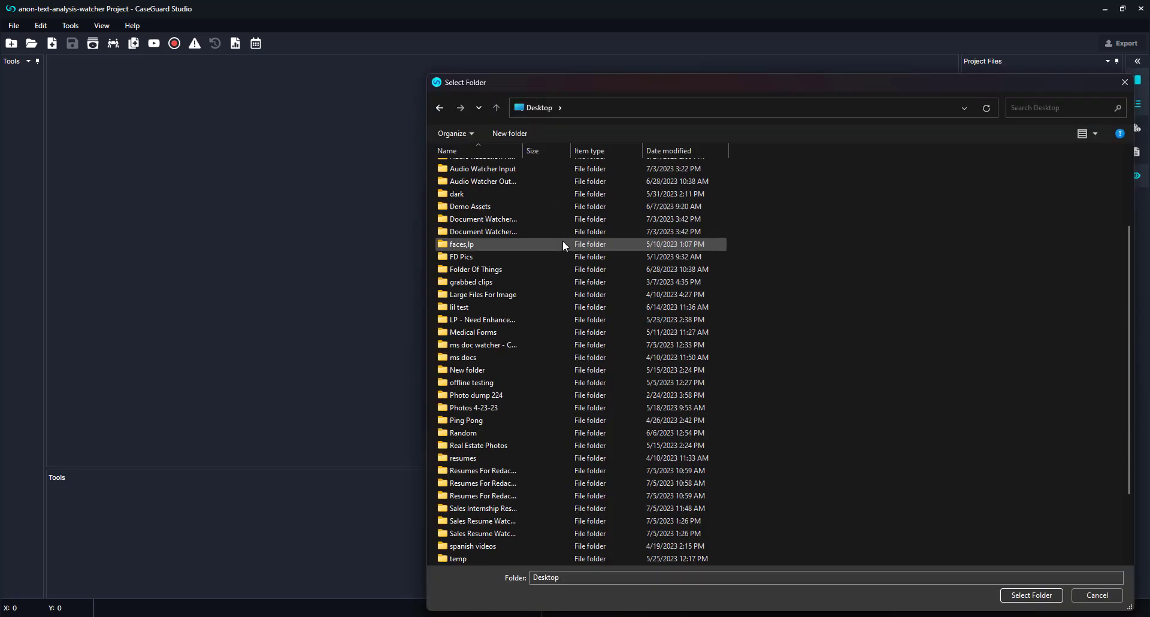
scroll(562, 240, down, 2)
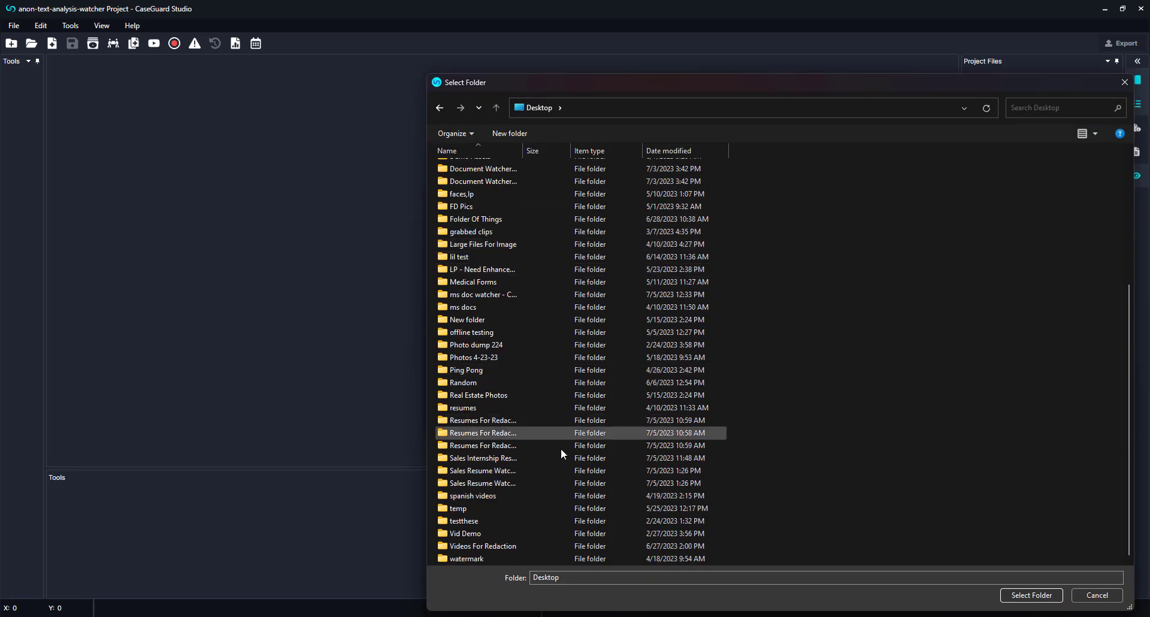
click(559, 470)
click(1032, 596)
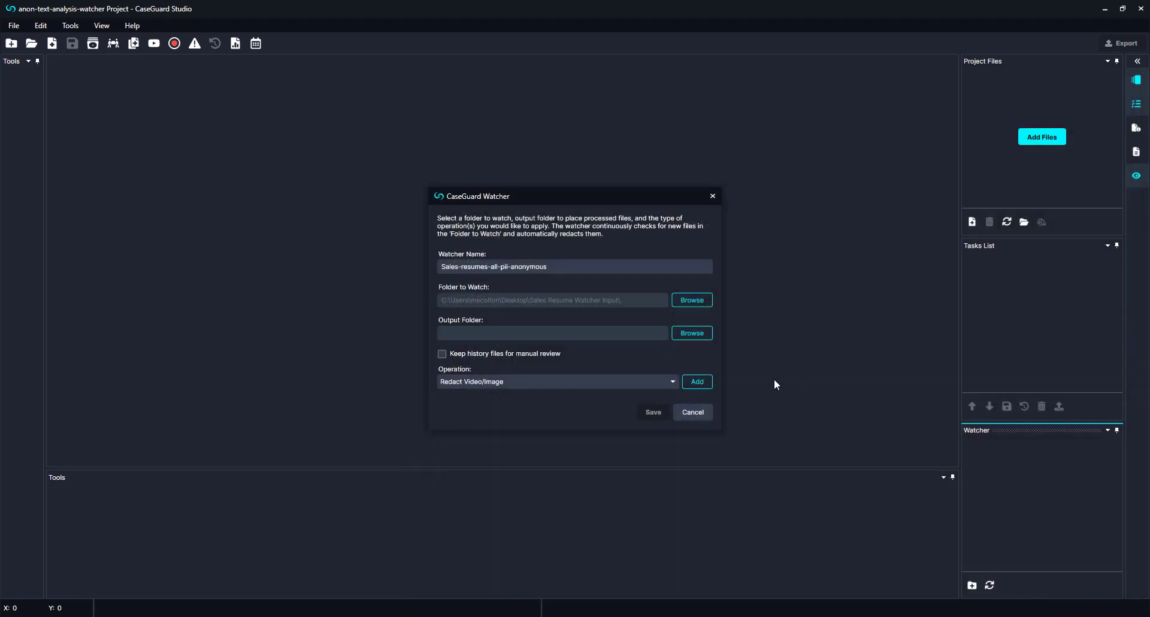
Set the watcher's output folder to "Sales Resume Watcher Output" on the Desktop.
click(685, 334)
scroll(539, 269, down, 7)
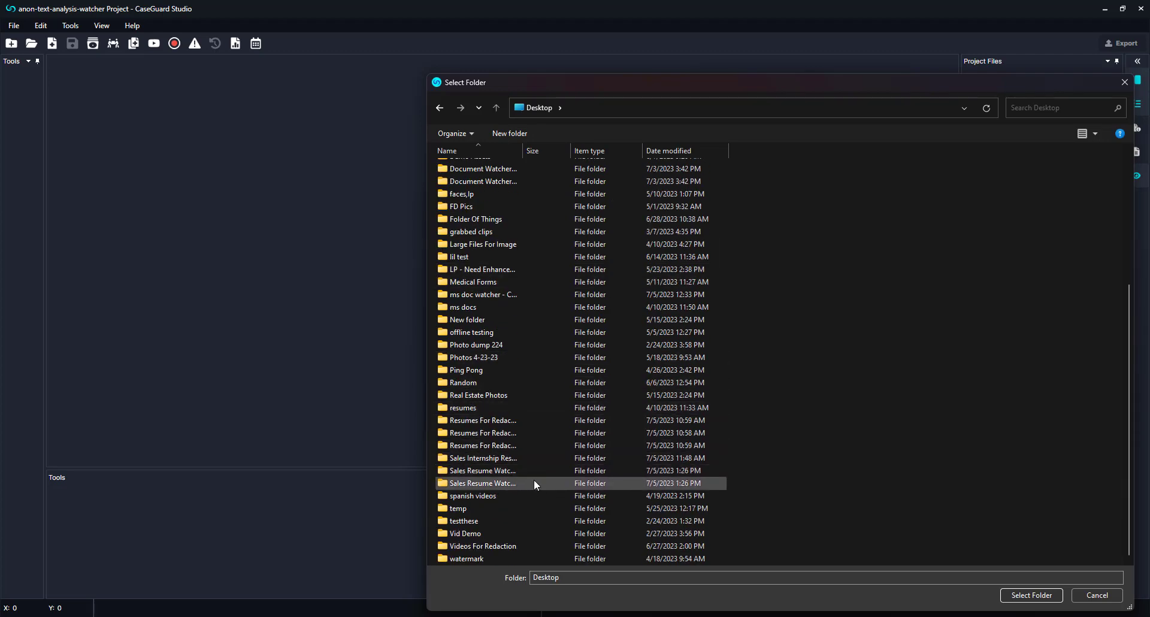
click(562, 483)
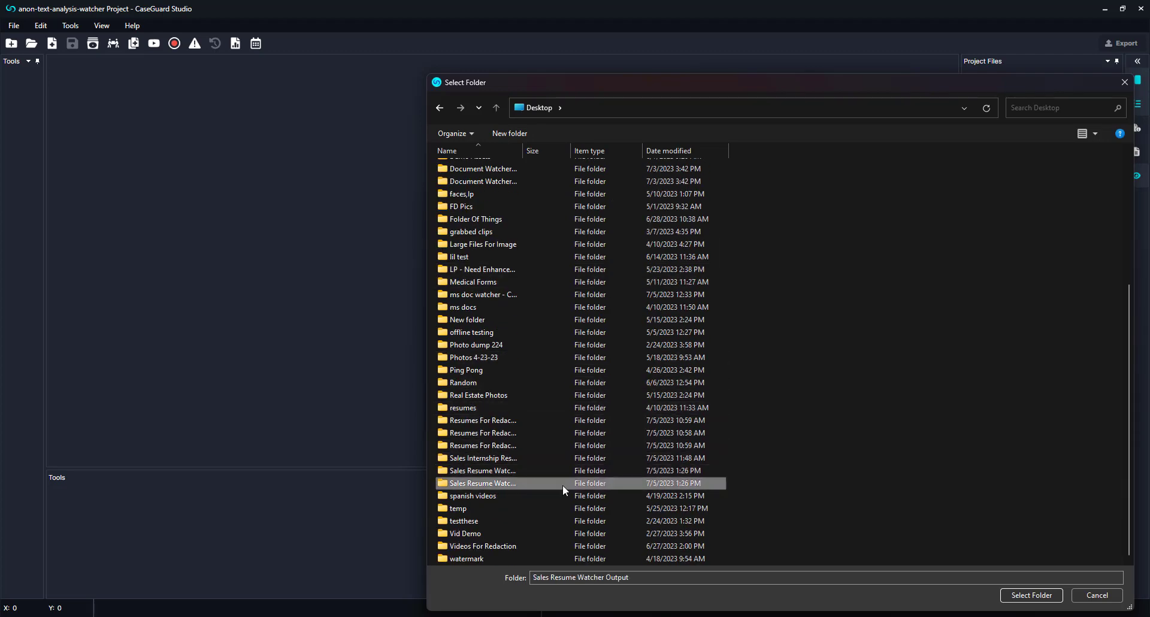
click(1008, 599)
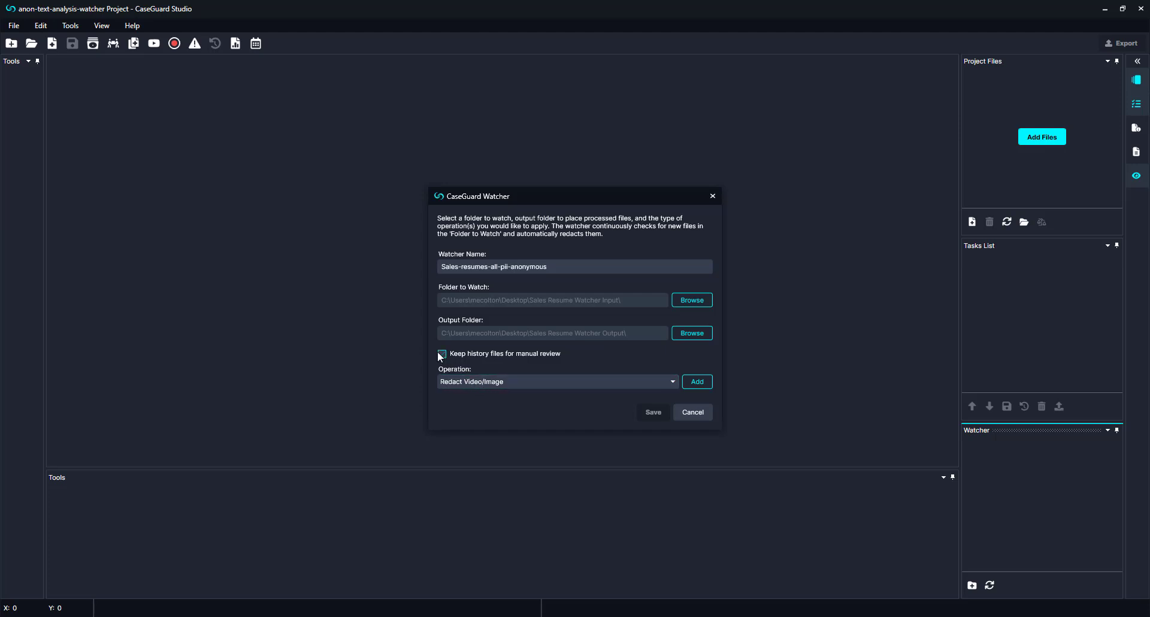
Choose Redact Document as the watcher's operation and add it to open its settings.
click(455, 381)
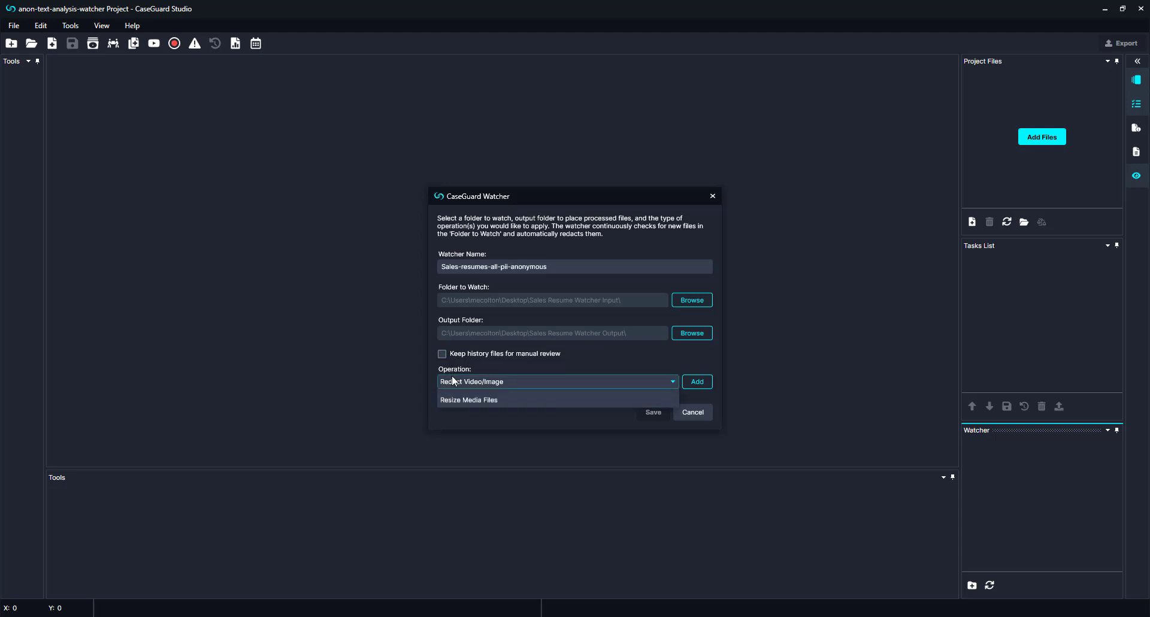
click(459, 428)
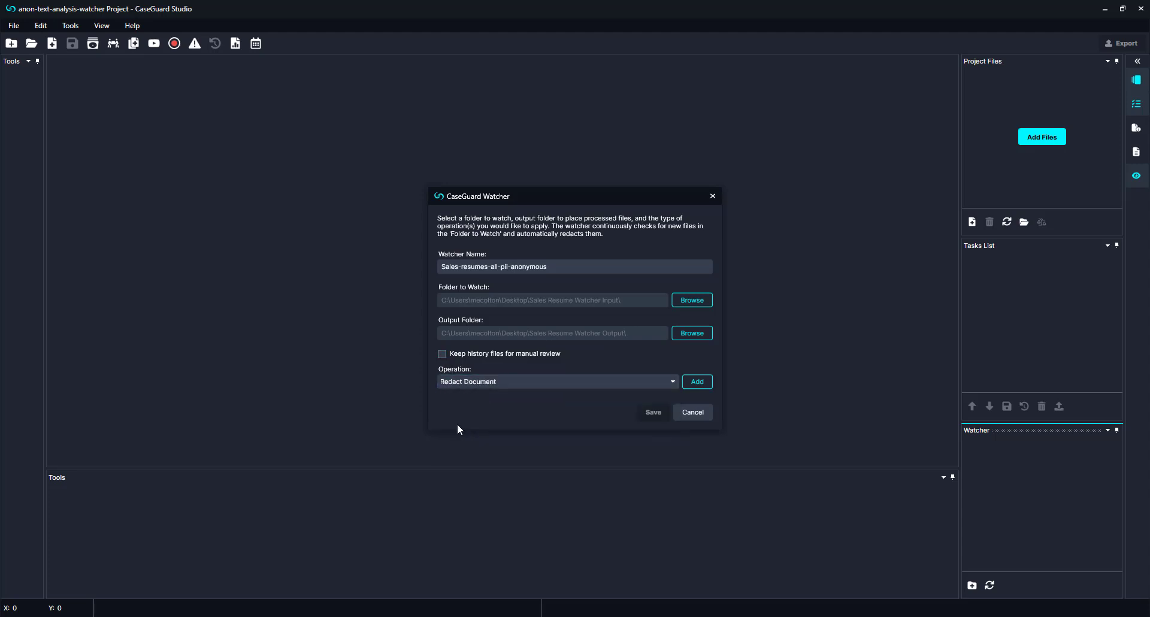
click(696, 383)
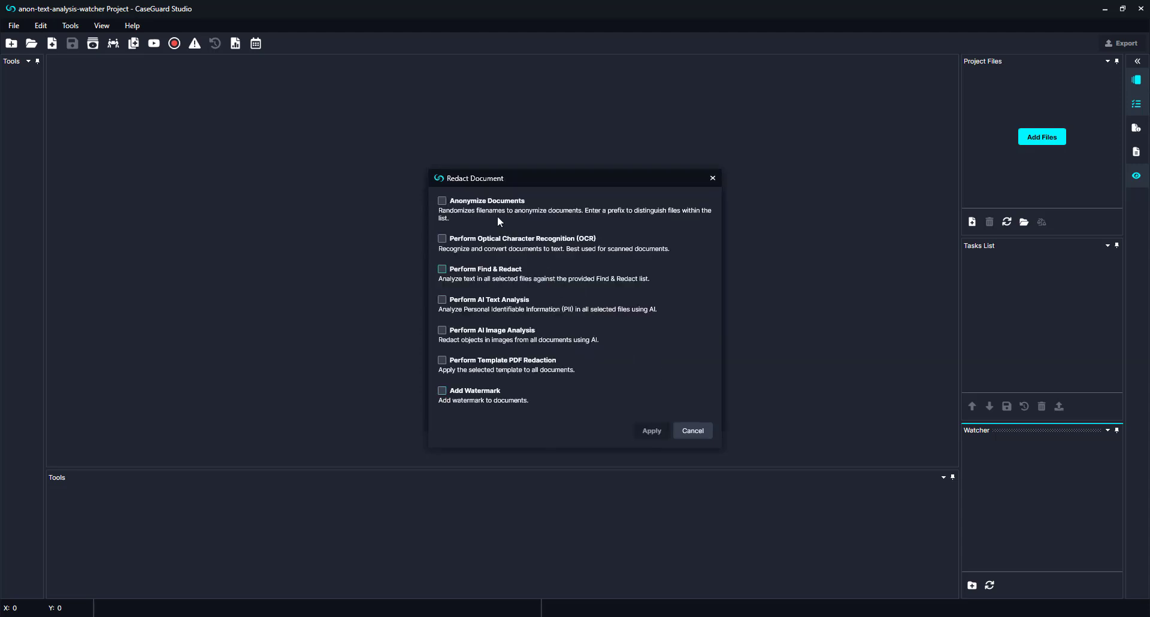
Enable Anonymize Documents with the file name prefix "summer-23-internship".
click(448, 202)
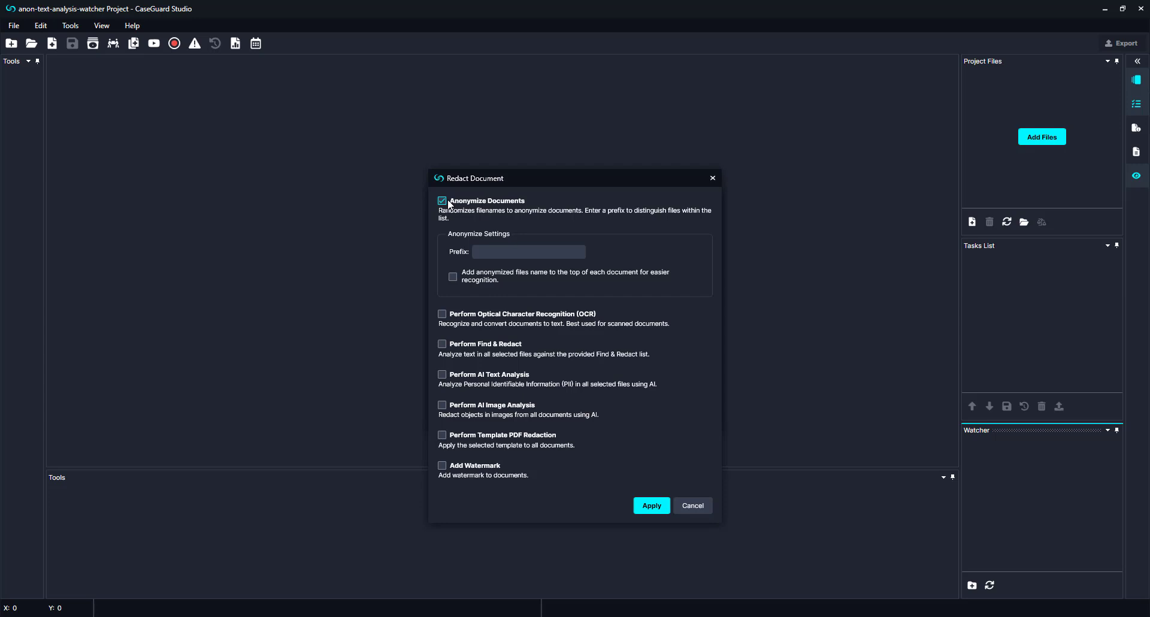
click(479, 248)
text(summer-23-internship)
Enable AI Text Analysis and choose English as the file language after browsing the available languages.
click(444, 377)
scroll(445, 377, down, 2)
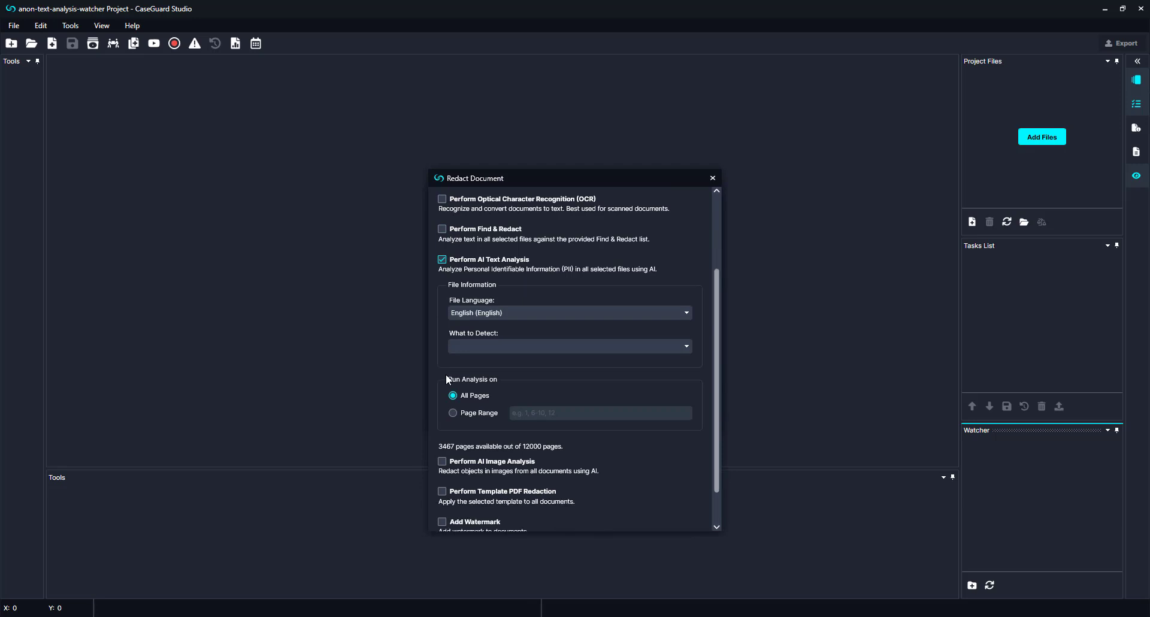
click(486, 313)
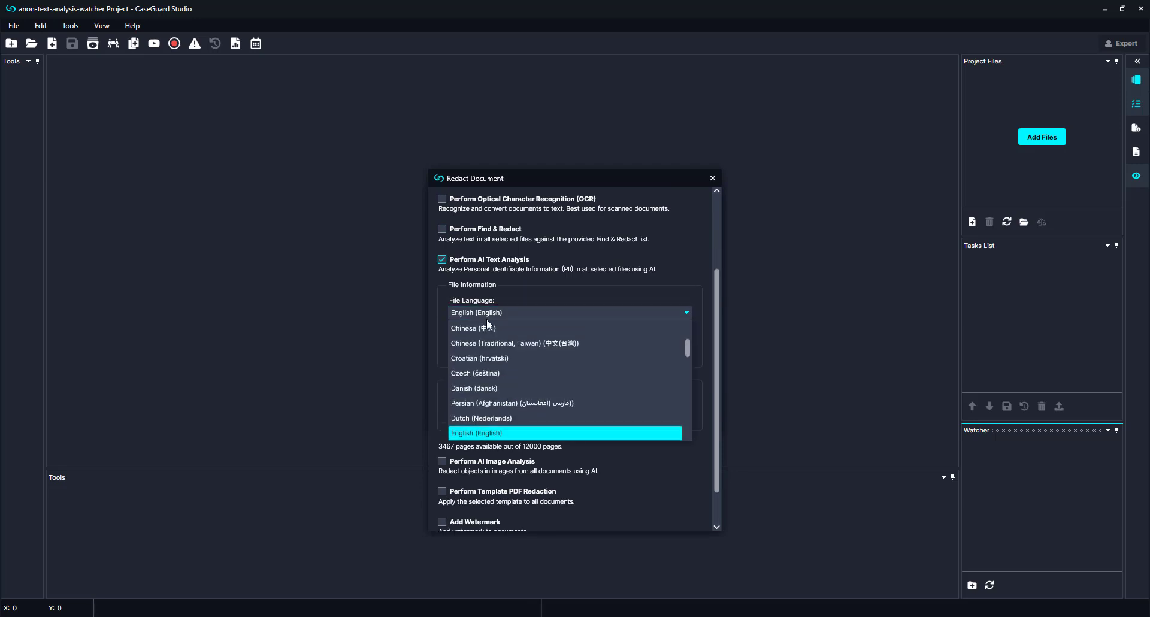
scroll(487, 330, down, 2)
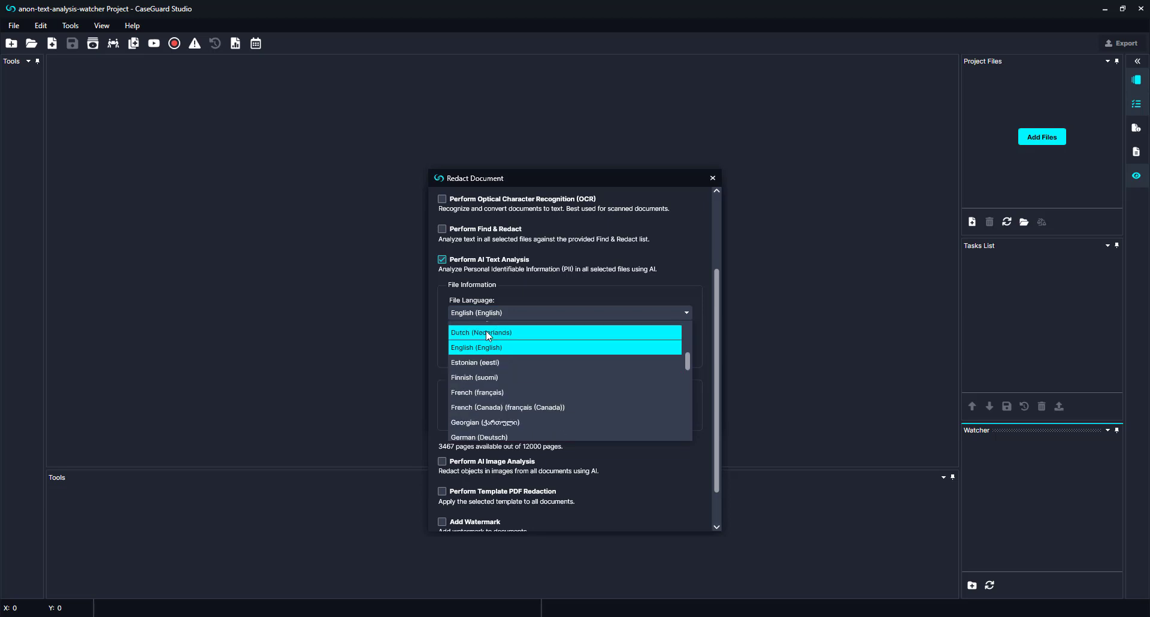
scroll(485, 331, down, 4)
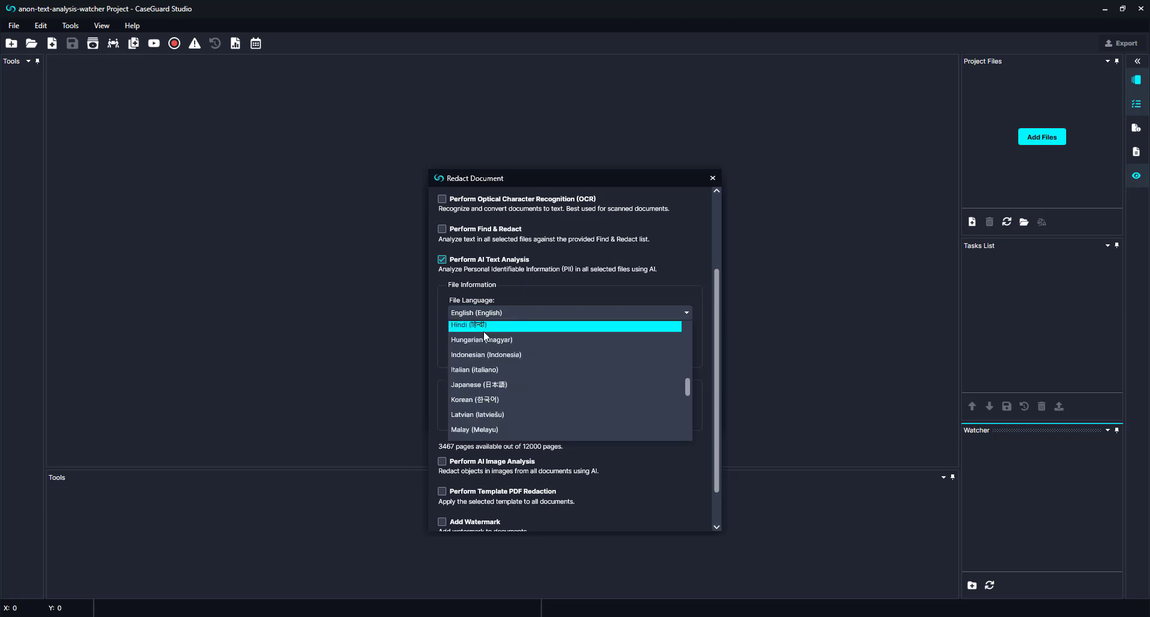
scroll(484, 334, down, 5)
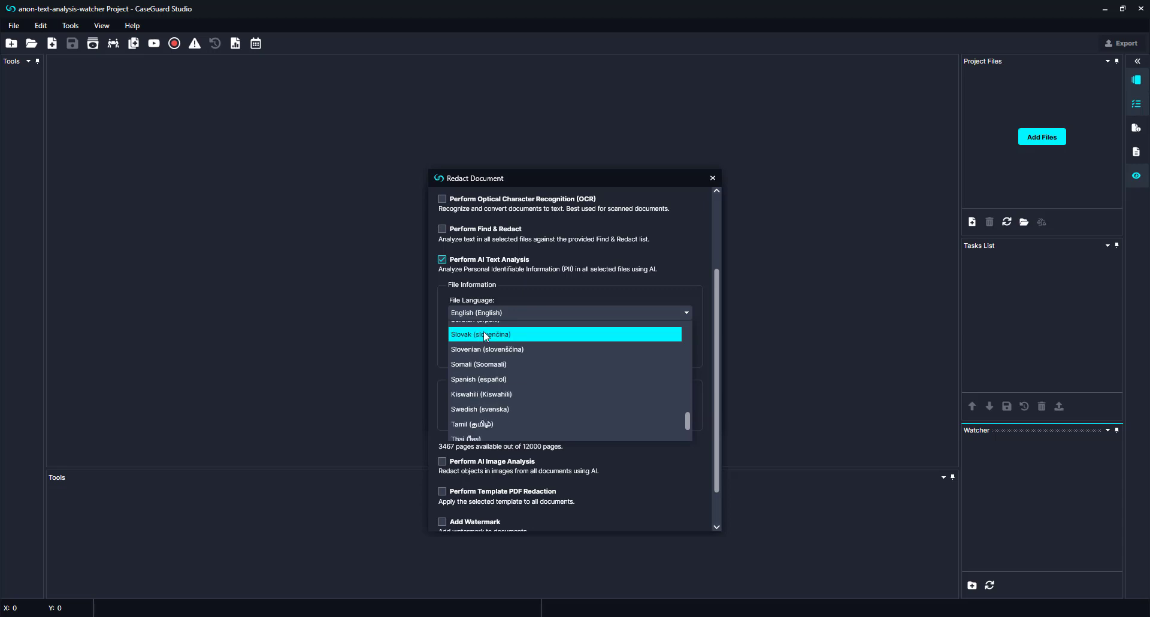
scroll(483, 332, up, 7)
scroll(484, 332, up, 3)
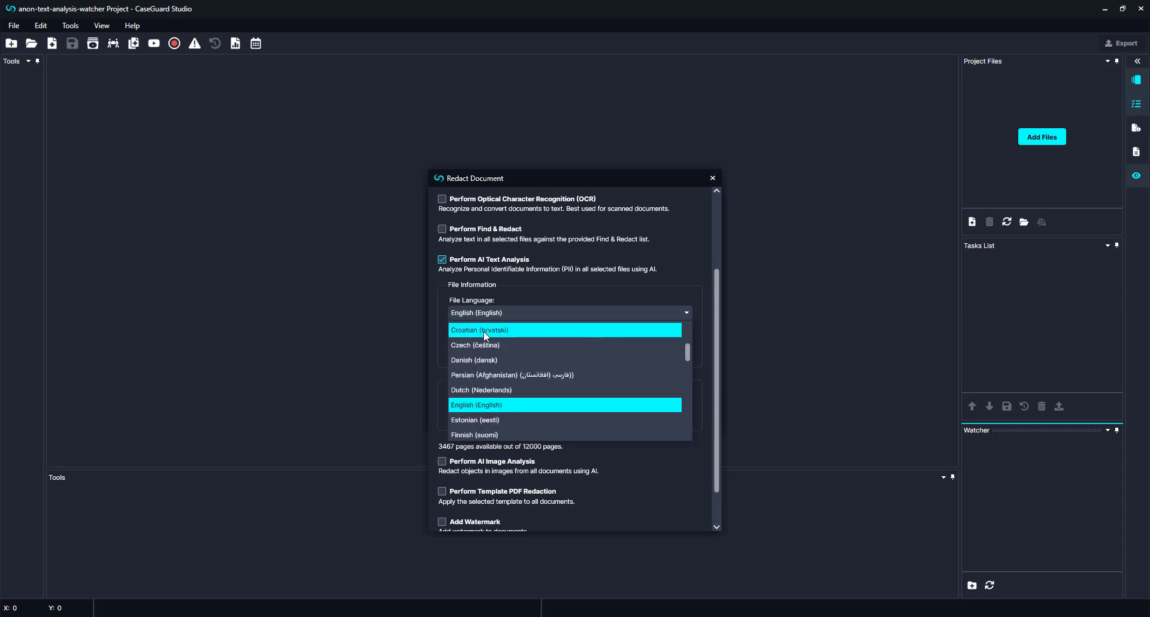
click(466, 413)
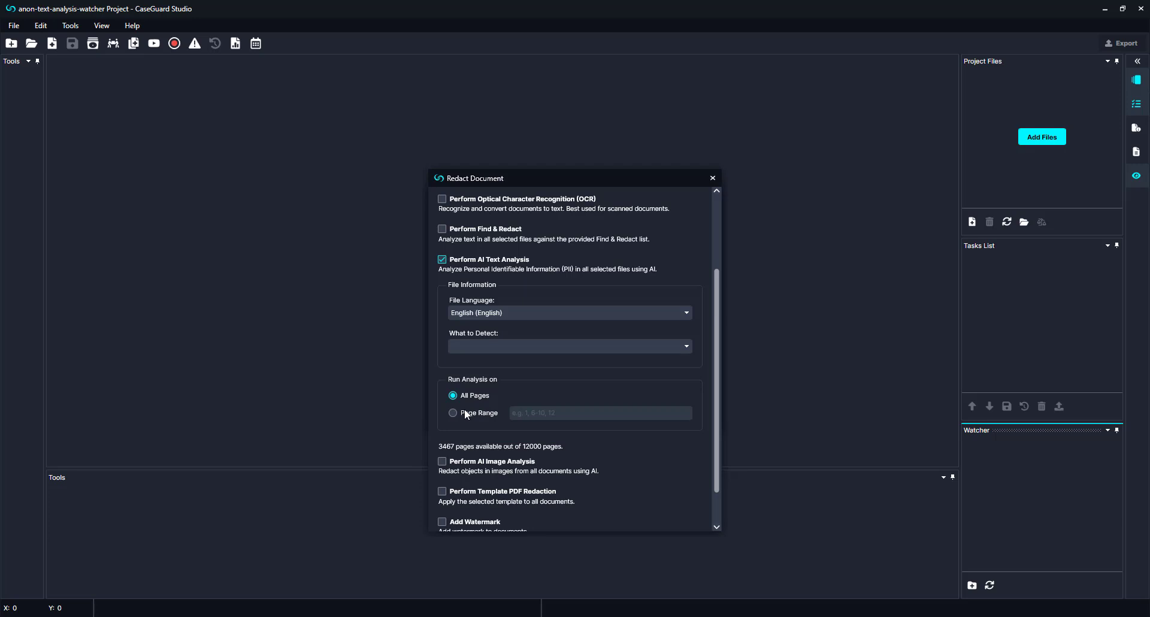
Review the detectable information types for the AI text analysis and select all of them.
click(469, 347)
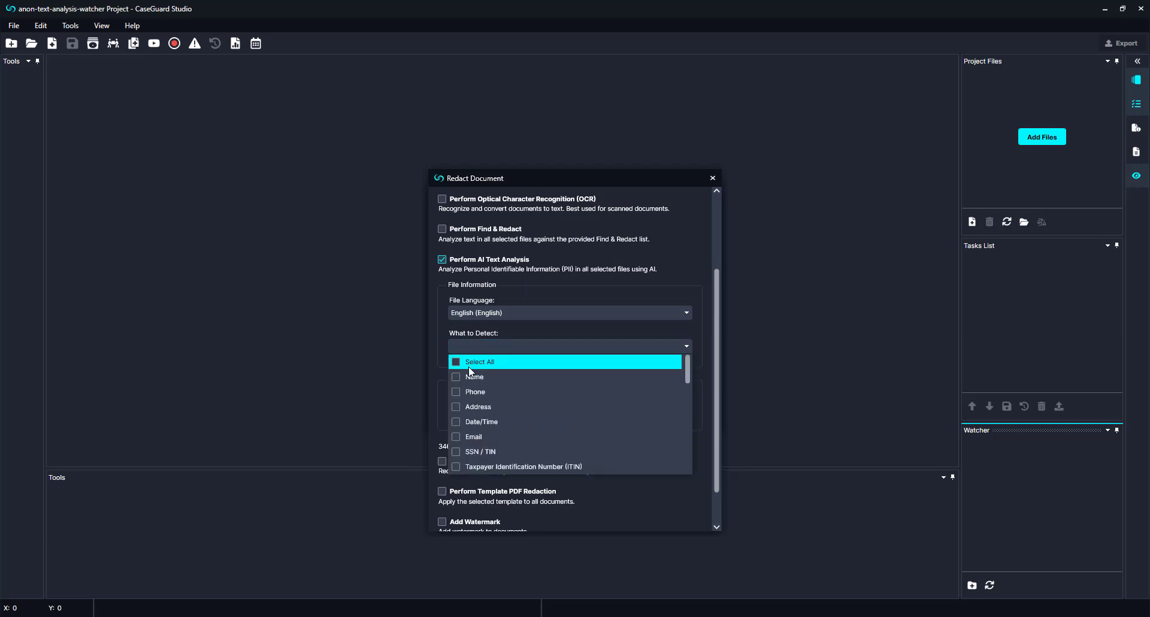
scroll(470, 370, down, 2)
scroll(468, 367, down, 2)
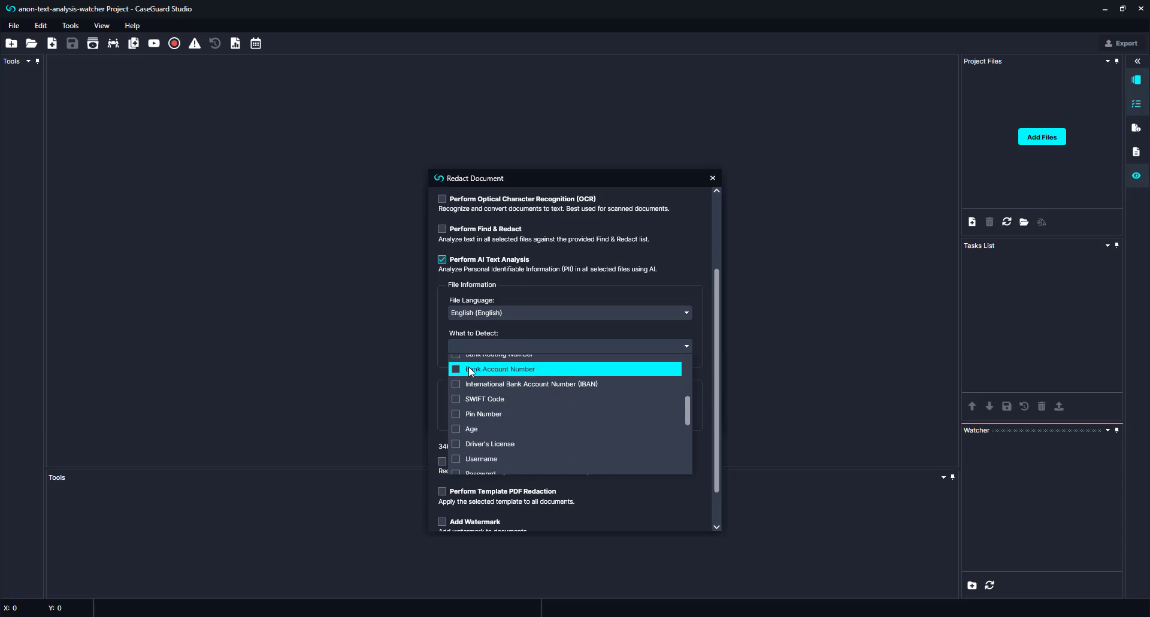
scroll(469, 367, down, 2)
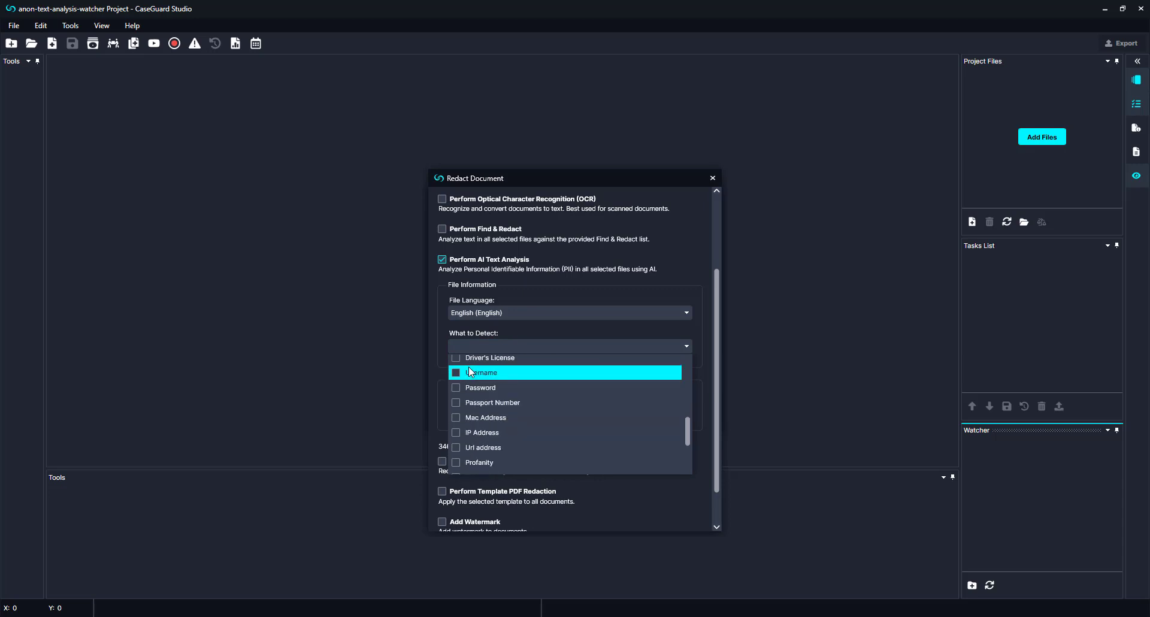
scroll(468, 367, down, 3)
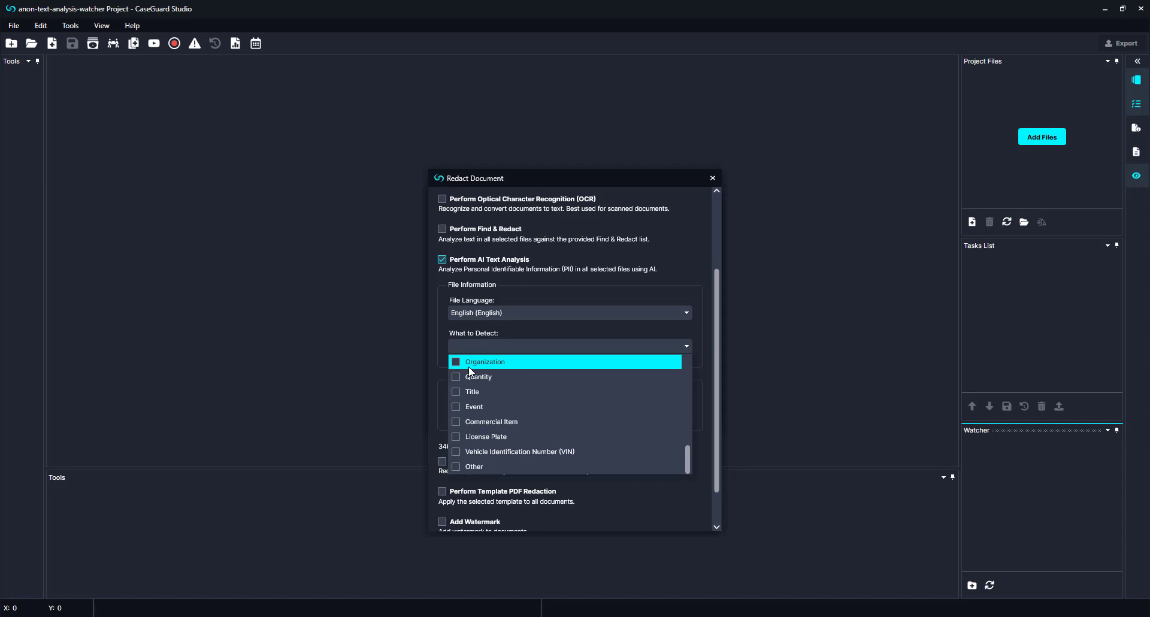
scroll(469, 370, up, 4)
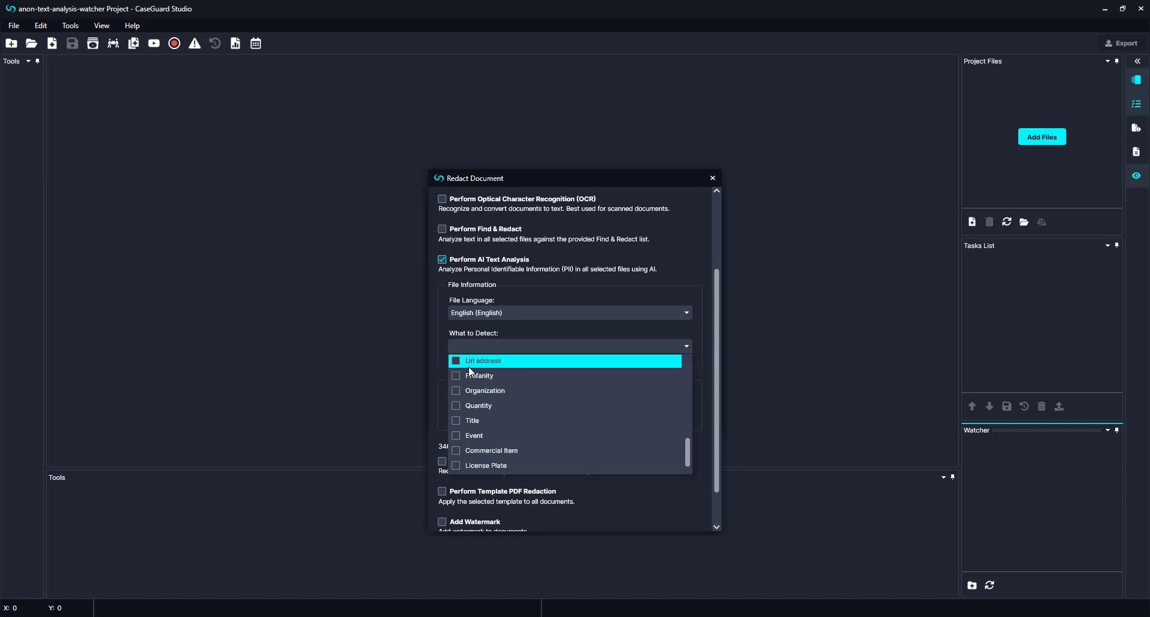
scroll(469, 369, up, 4)
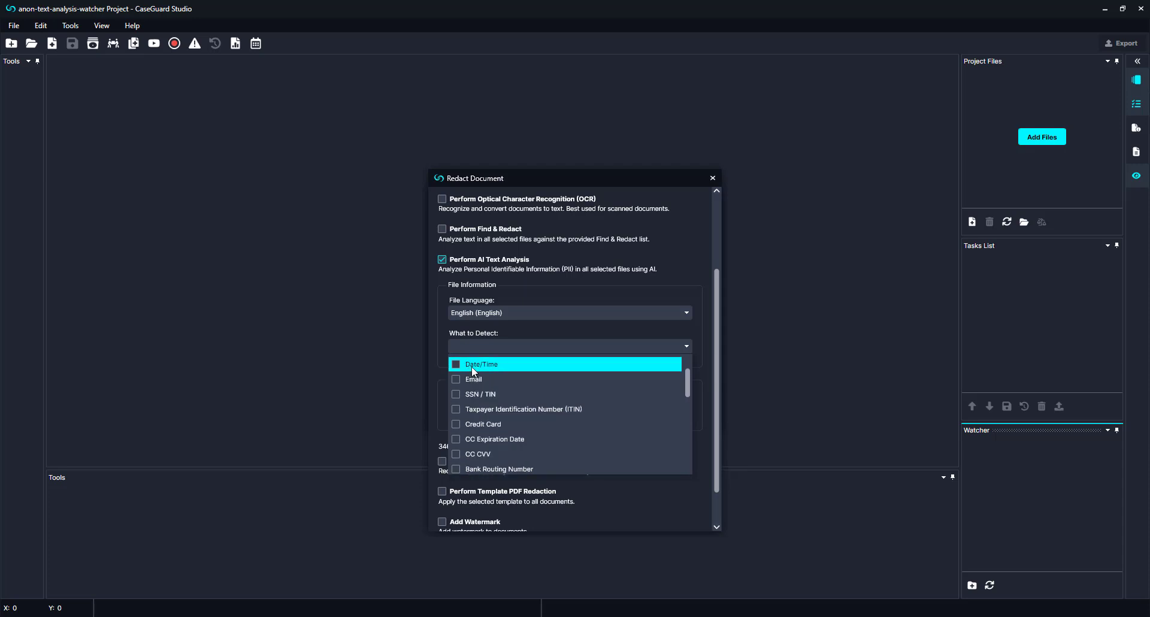
scroll(473, 371, up, 2)
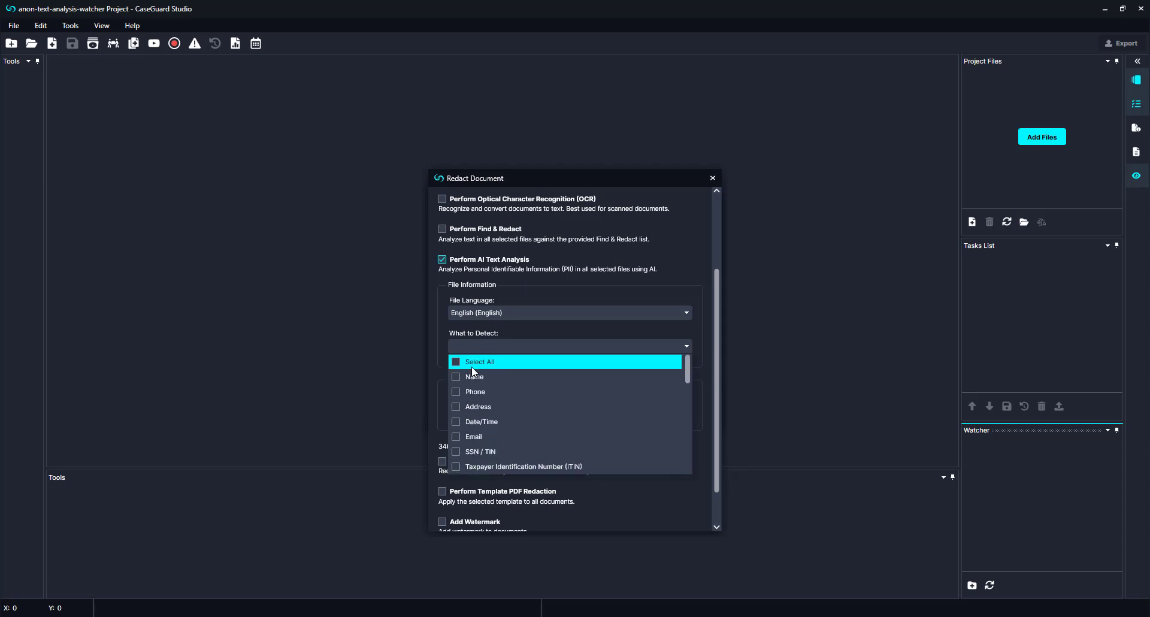
click(472, 366)
Limit the AI text analysis to the page range 1-2.
scroll(500, 337, down, 2)
scroll(500, 337, down, 1)
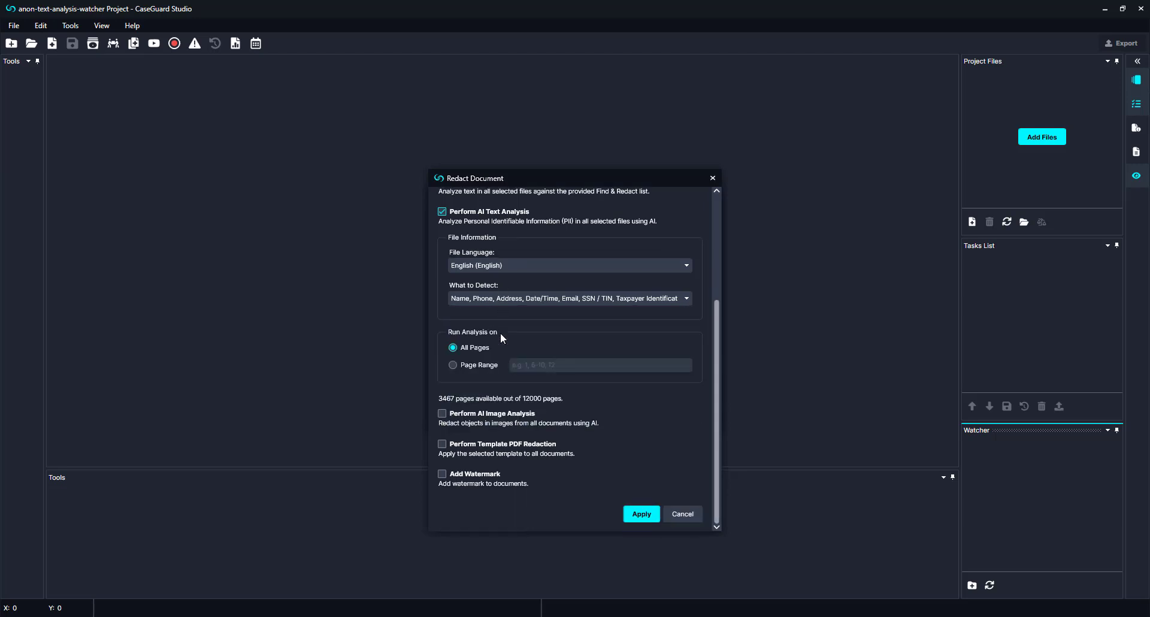
click(454, 364)
click(523, 363)
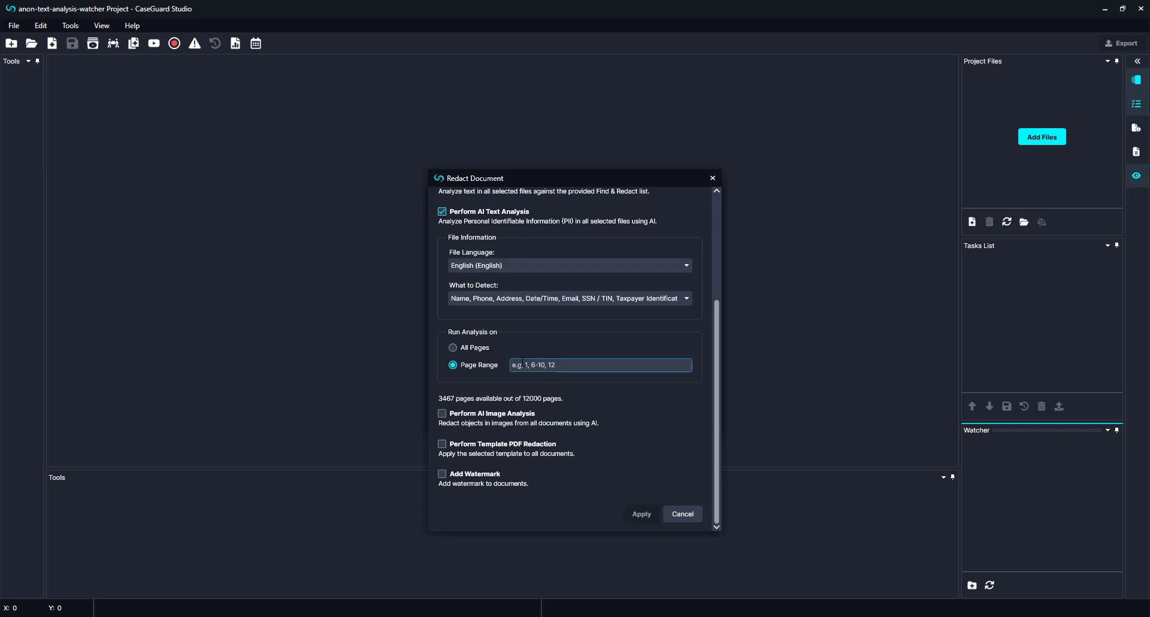
text(1-2)
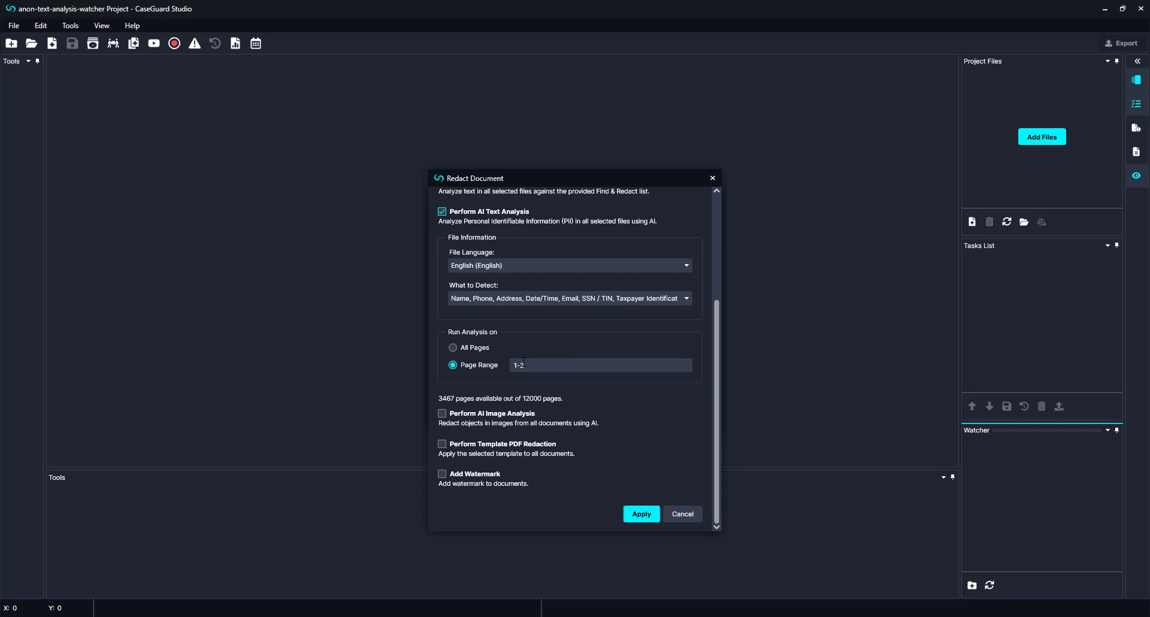
Run the text analysis on all pages, apply the document redaction settings, and save the watcher.
click(480, 349)
click(627, 509)
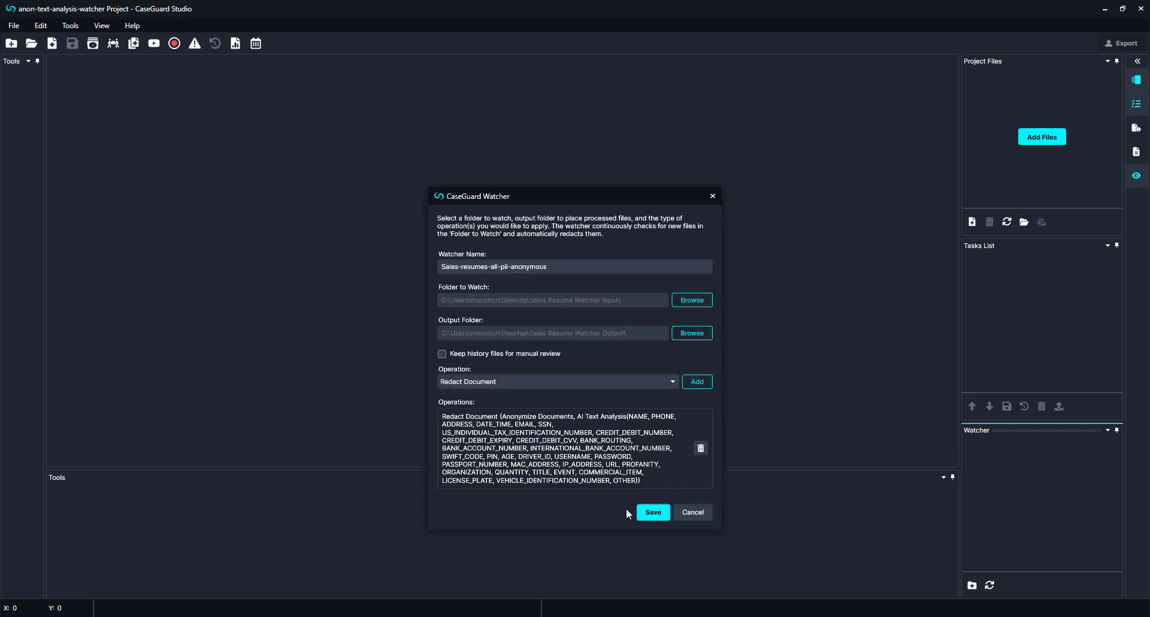
click(647, 512)
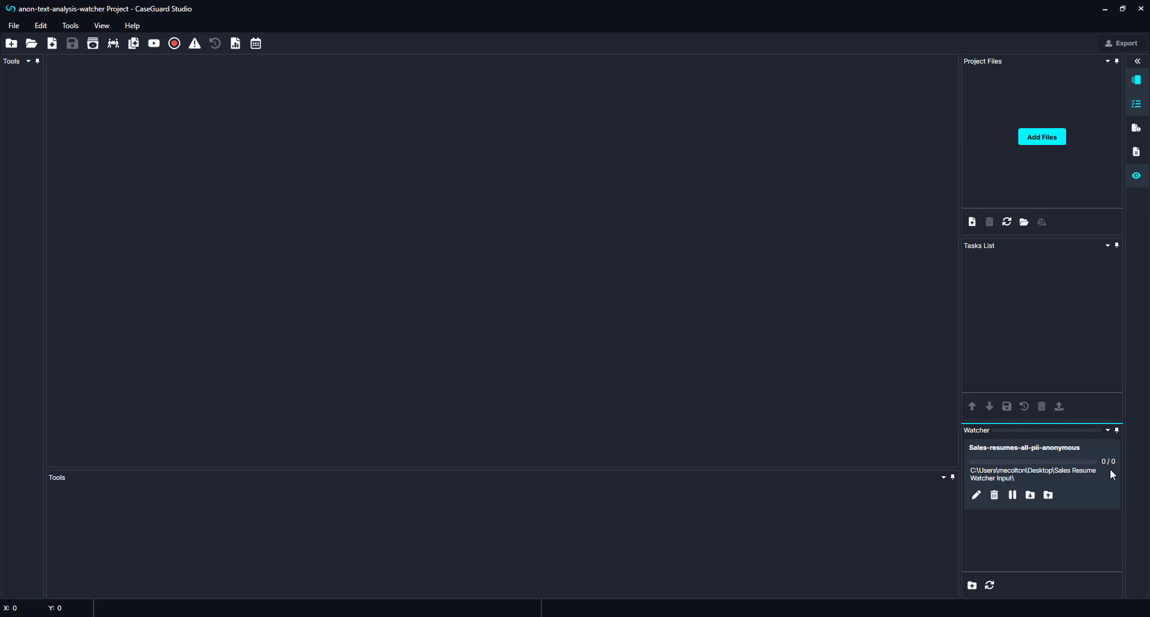
Open the watcher's input and output folders and paste the copied resume files into Sales Resume Watcher Input.
click(1030, 495)
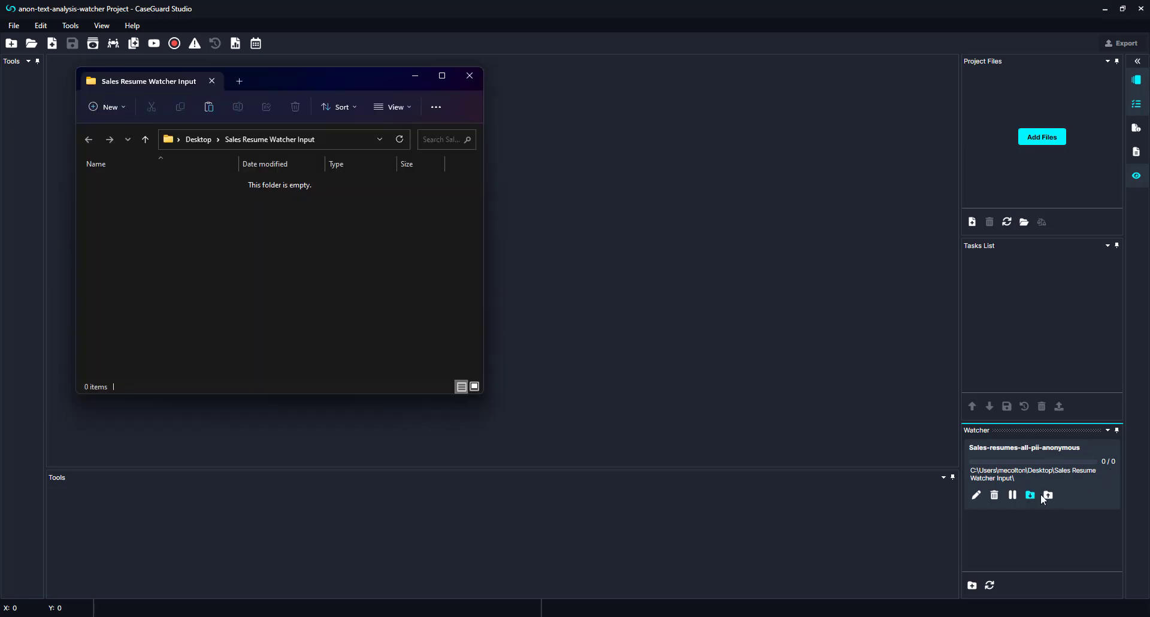
click(1047, 496)
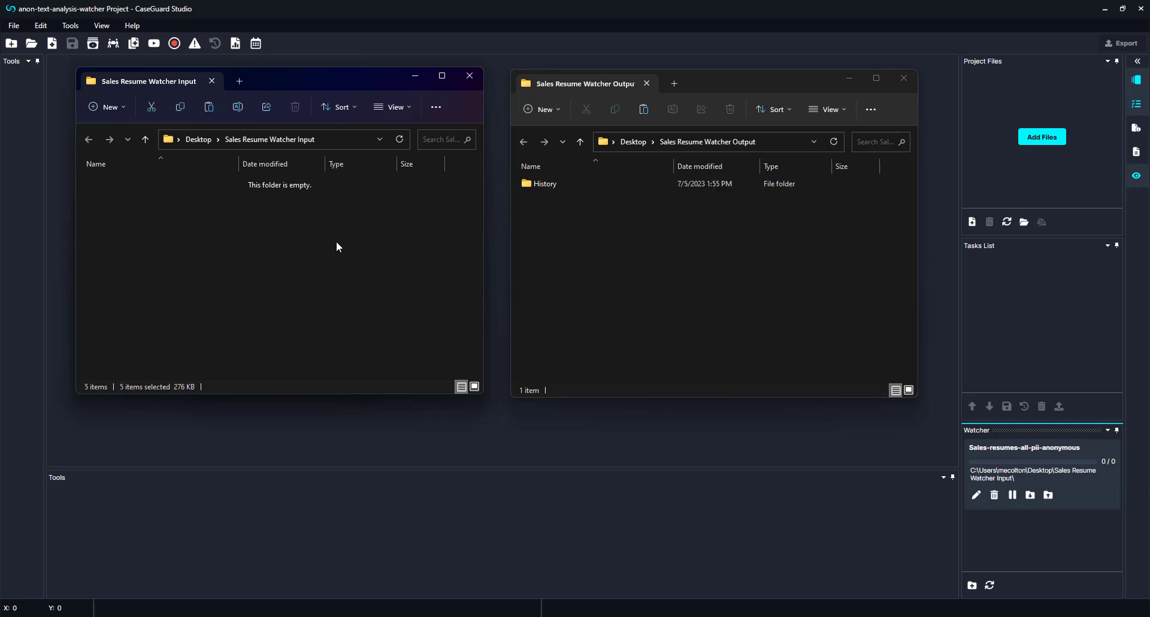
key(ctrl+v)
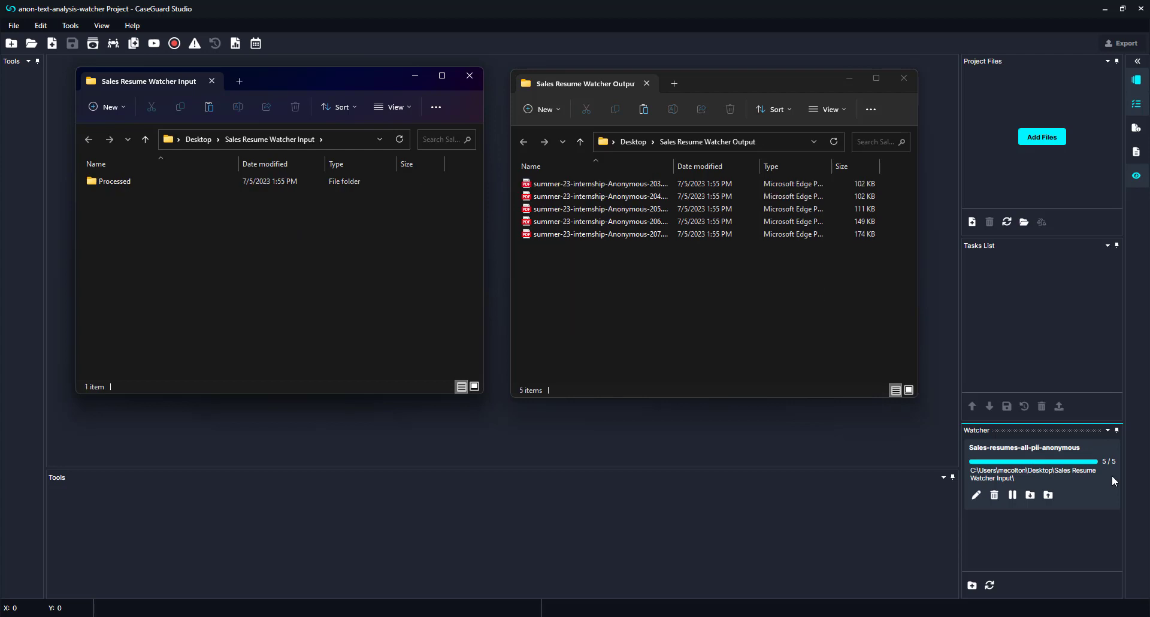
Open the Processed folder inside Sales Resume Watcher Input to examine the original resumes.
double_click(195, 183)
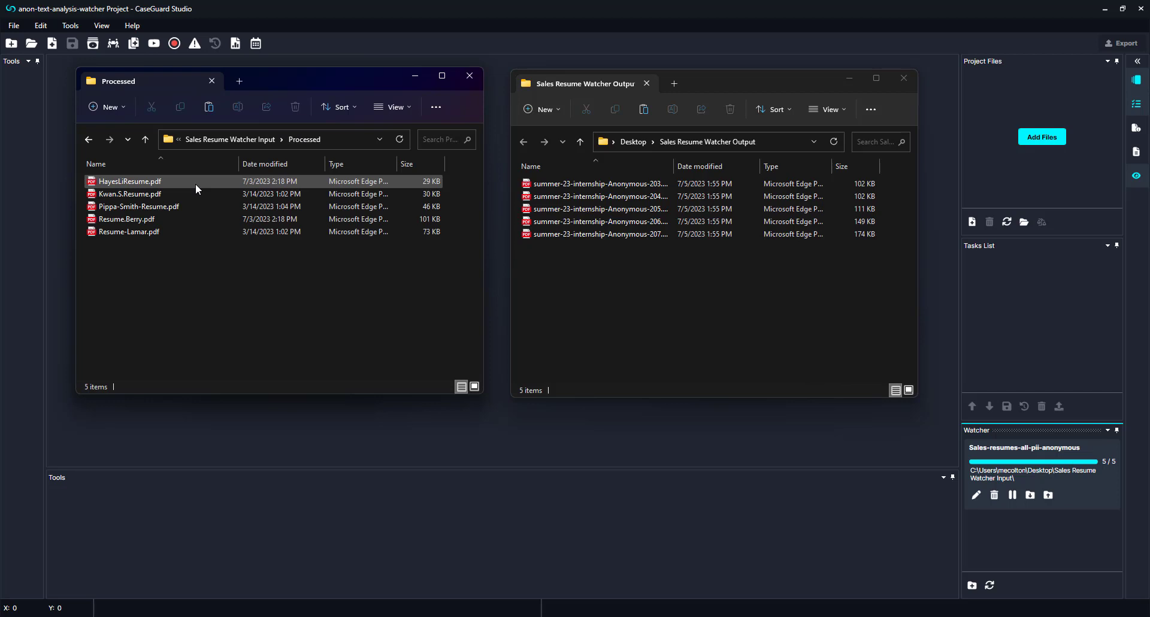
Open summer-23-internship-Anonymous-203.pdf from the Sales Resume Watcher Output folder, examine its redactions and file name stamp, and close it.
click(559, 188)
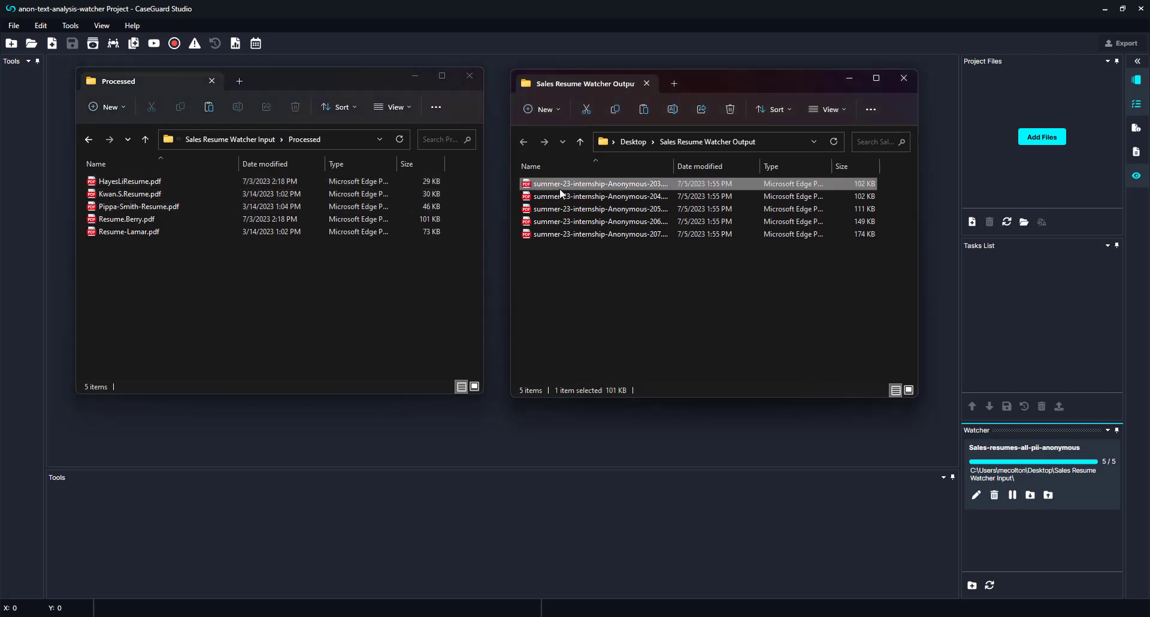
double_click(560, 189)
scroll(561, 193, down, 2)
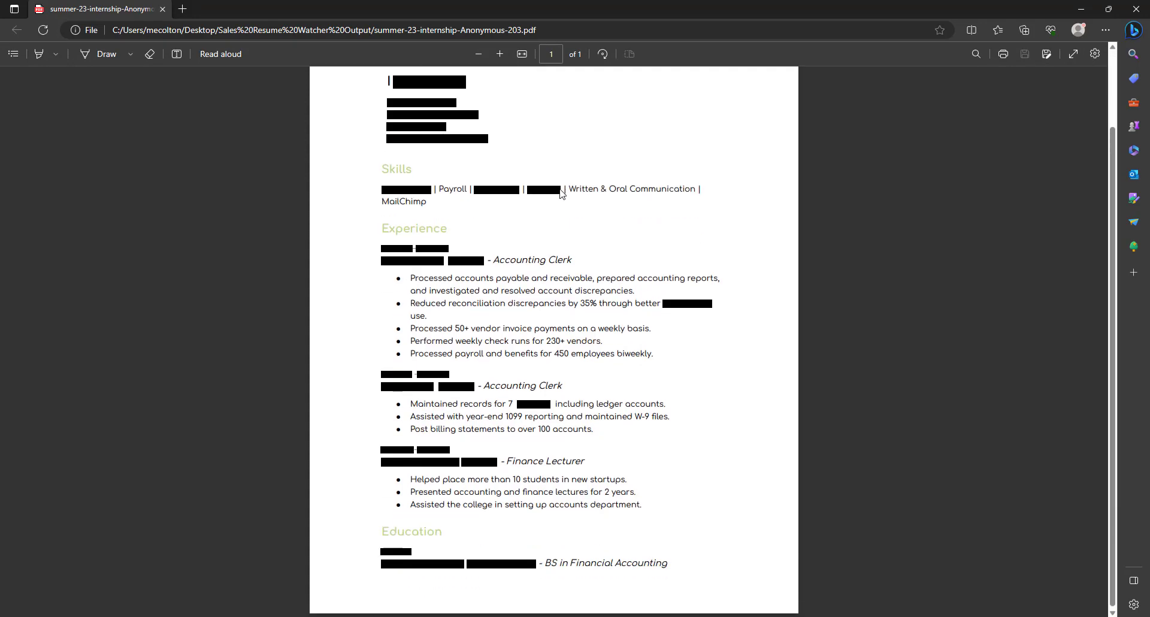
scroll(561, 189, up, 2)
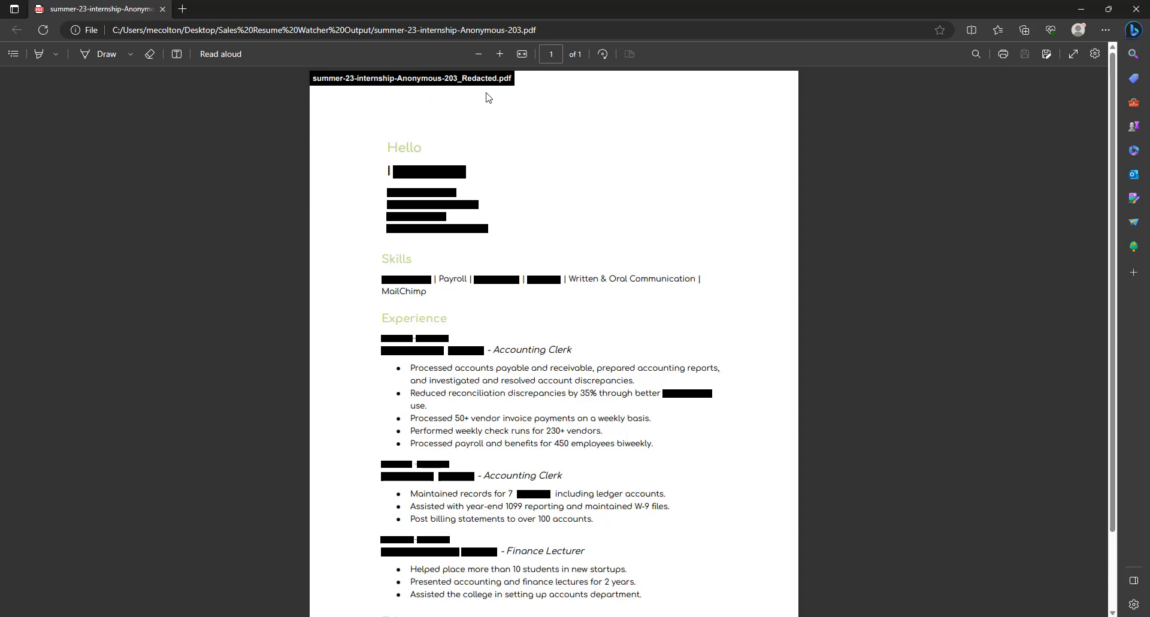
click(1136, 9)
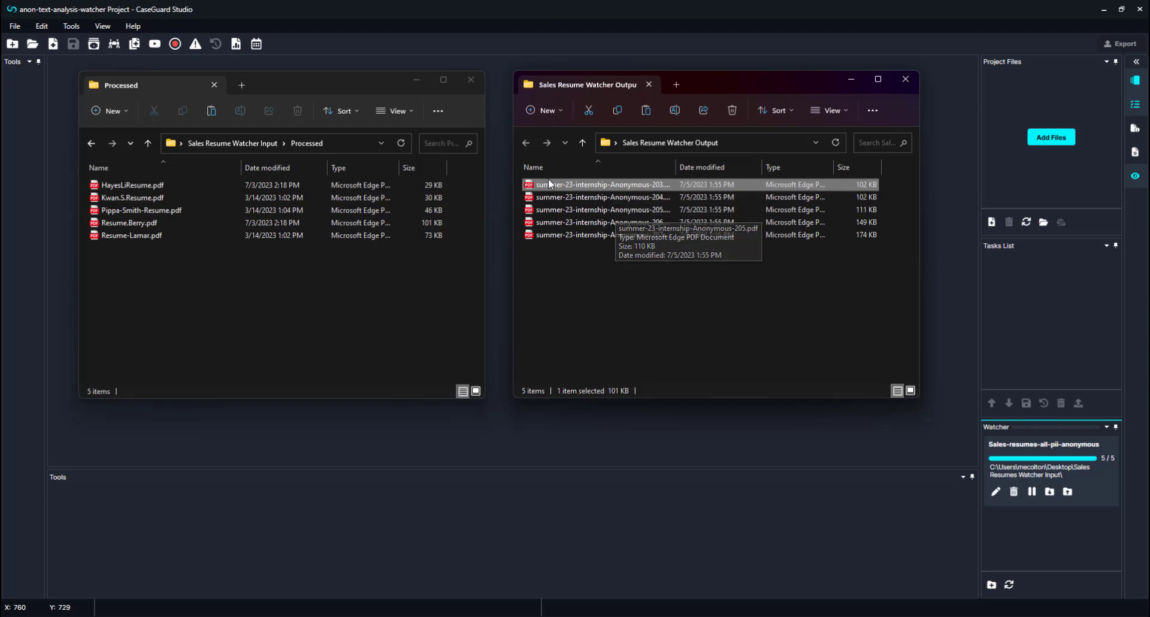
Open the Anonymization Report to compare anonymized names with original file names, check its export formats, and close the report.
click(236, 44)
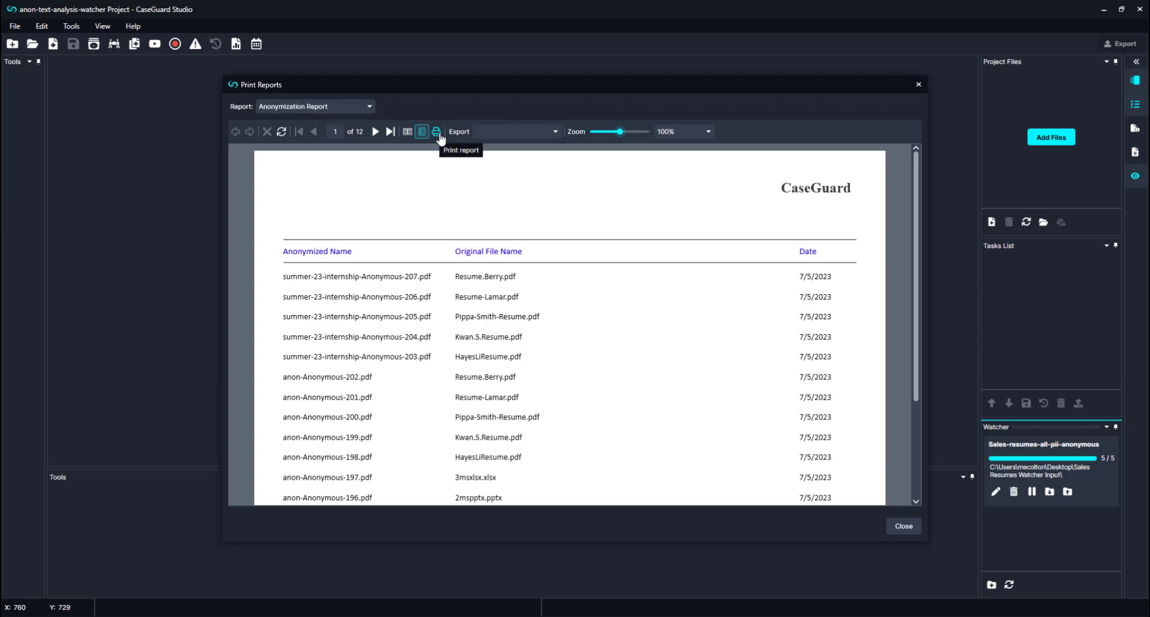
click(503, 132)
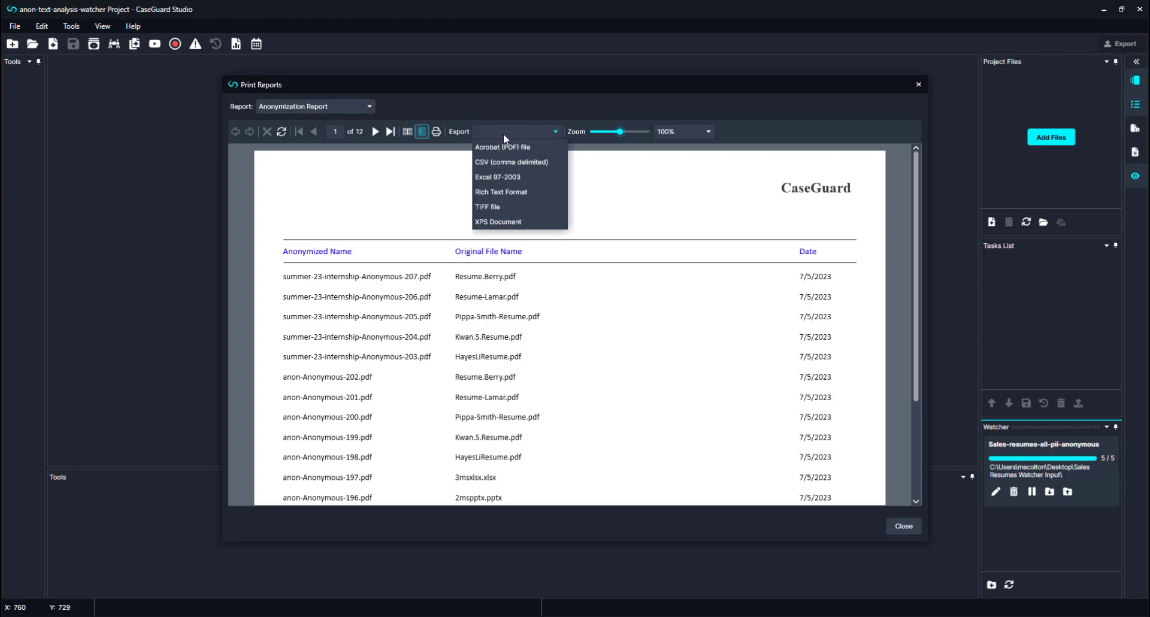
click(503, 134)
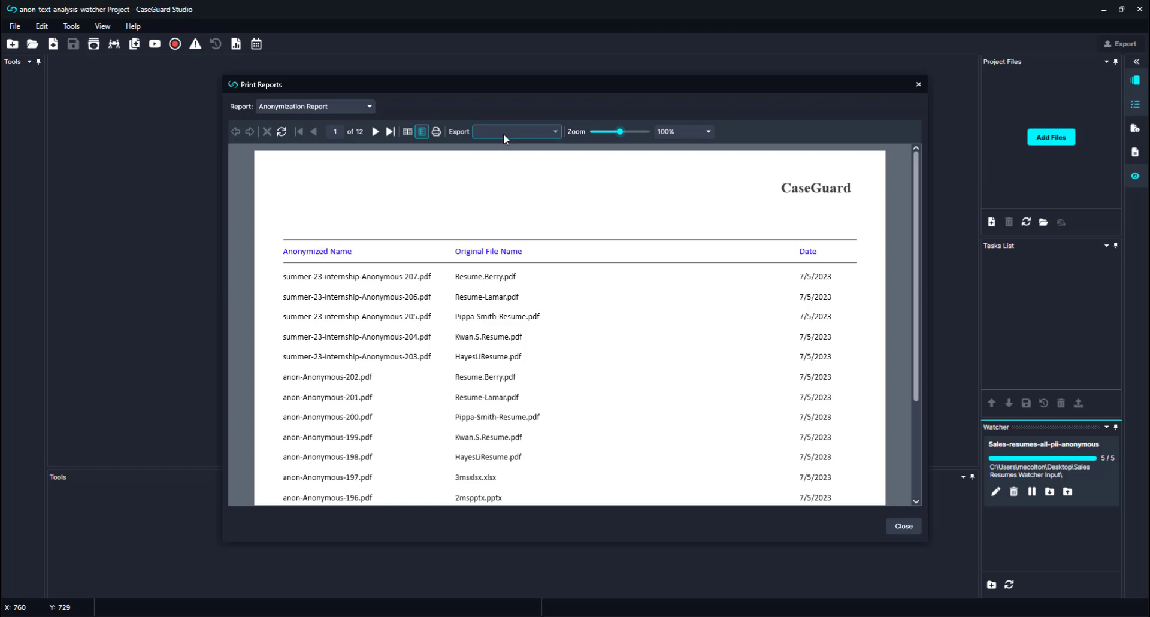
click(918, 85)
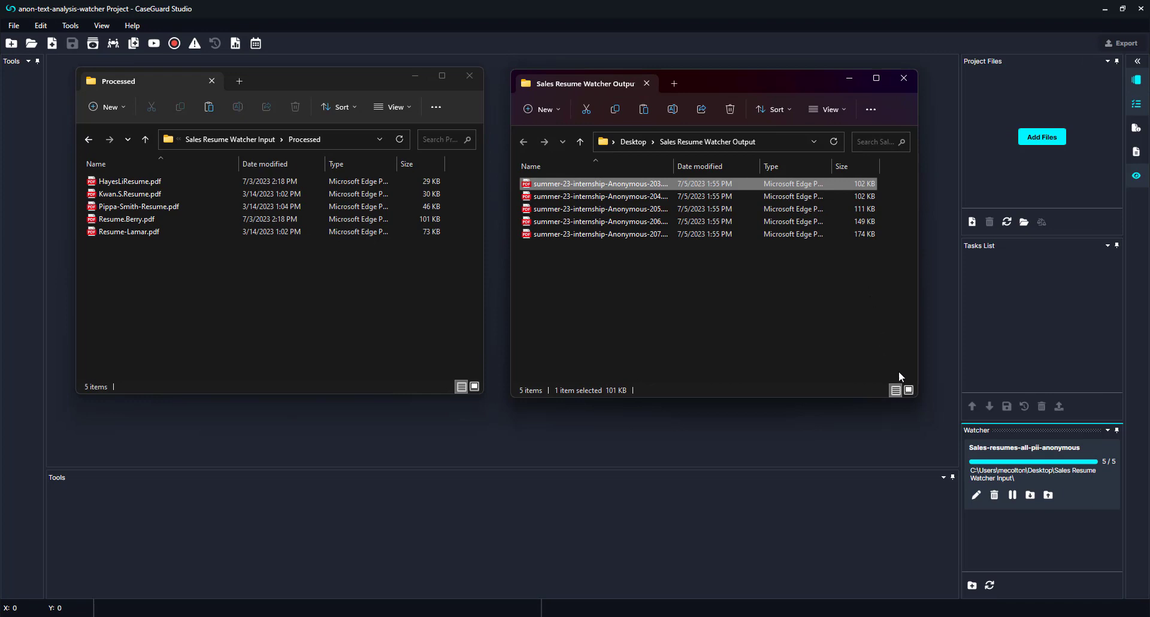
Open the setup for a new watcher and examine the list of operations it can apply.
click(974, 585)
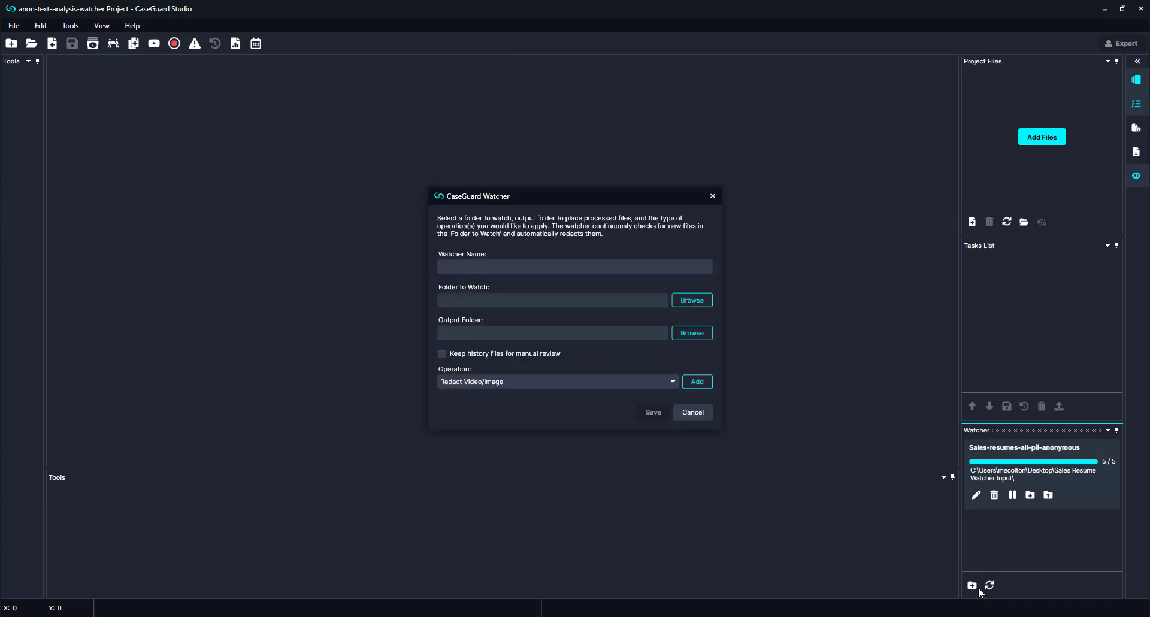
click(616, 381)
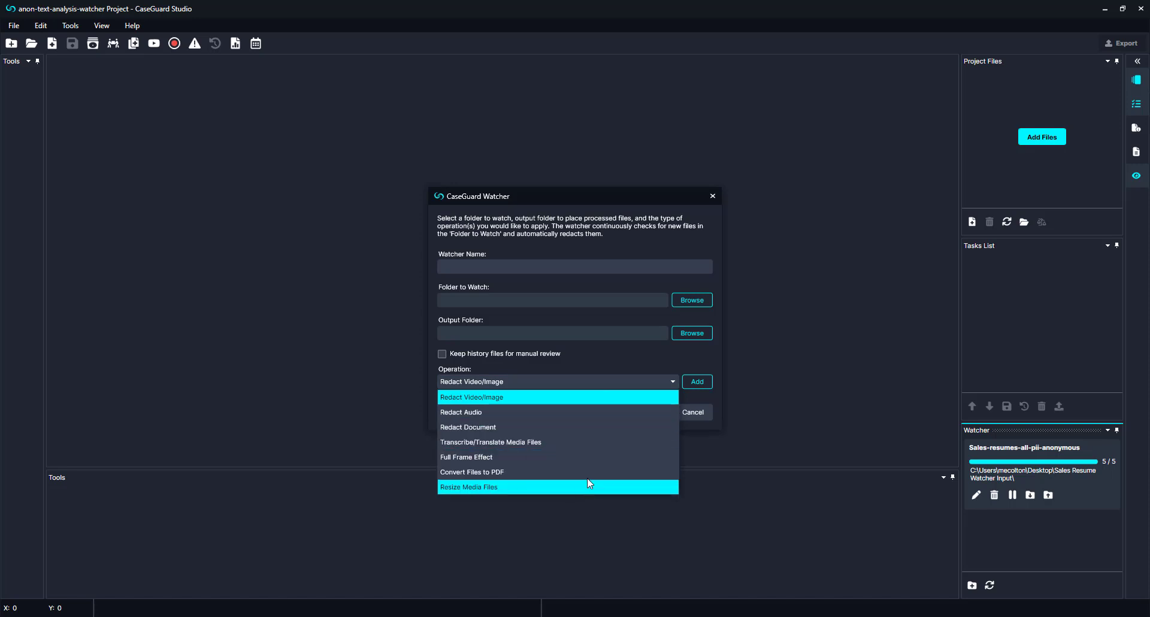
click(608, 371)
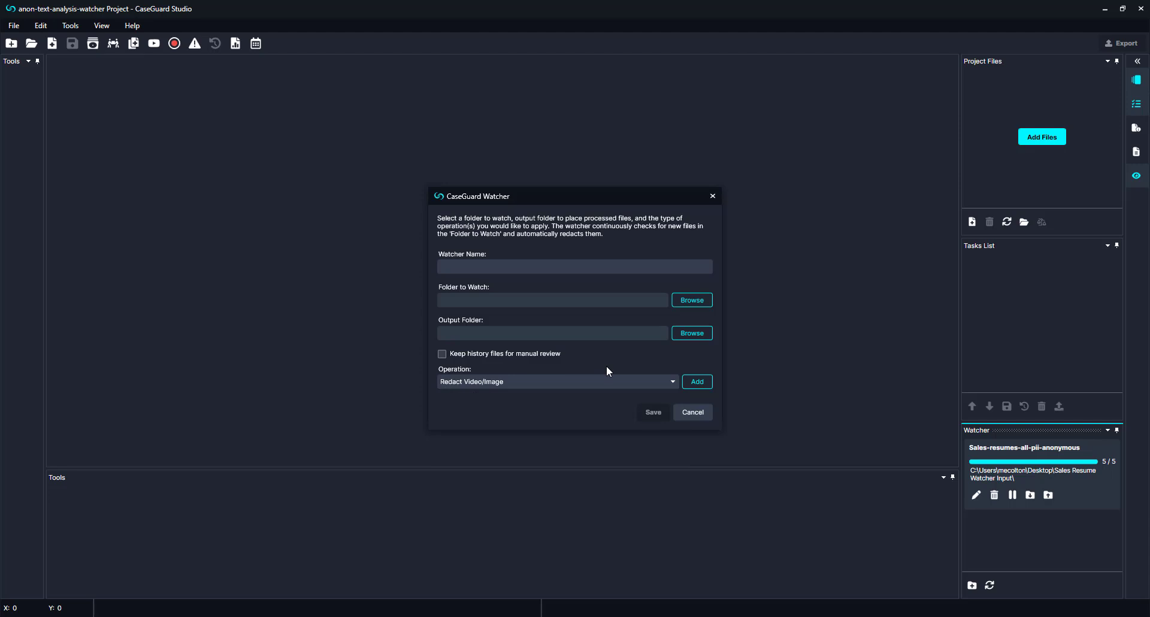